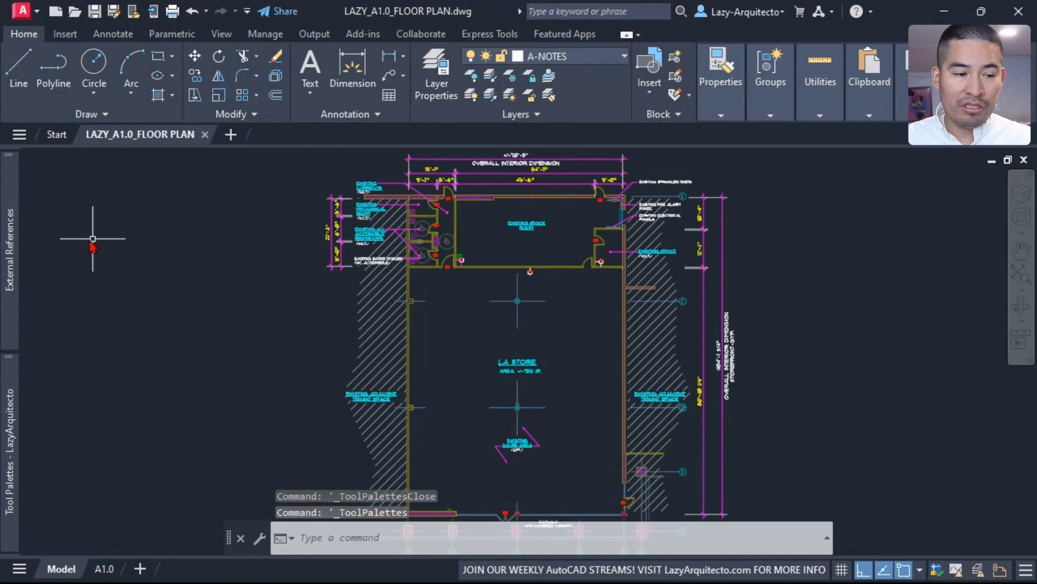
# Show the LazyArquitecto palette, cancel the accidental plan label move, and bring up the MText tool's options
pyautogui.moveTo(15, 235)
pyautogui.moveTo(10, 449)
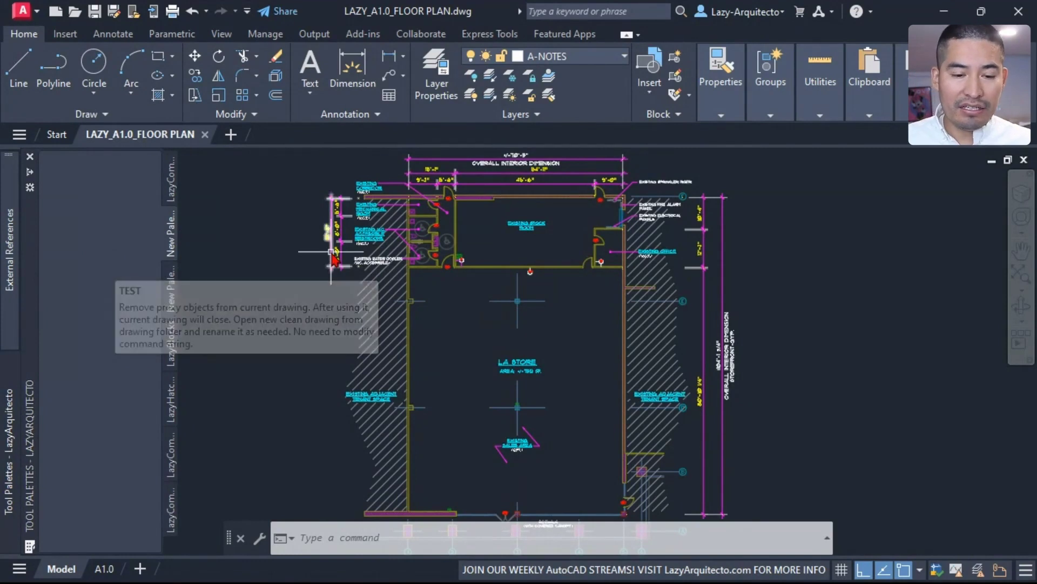
pyautogui.click(366, 233)
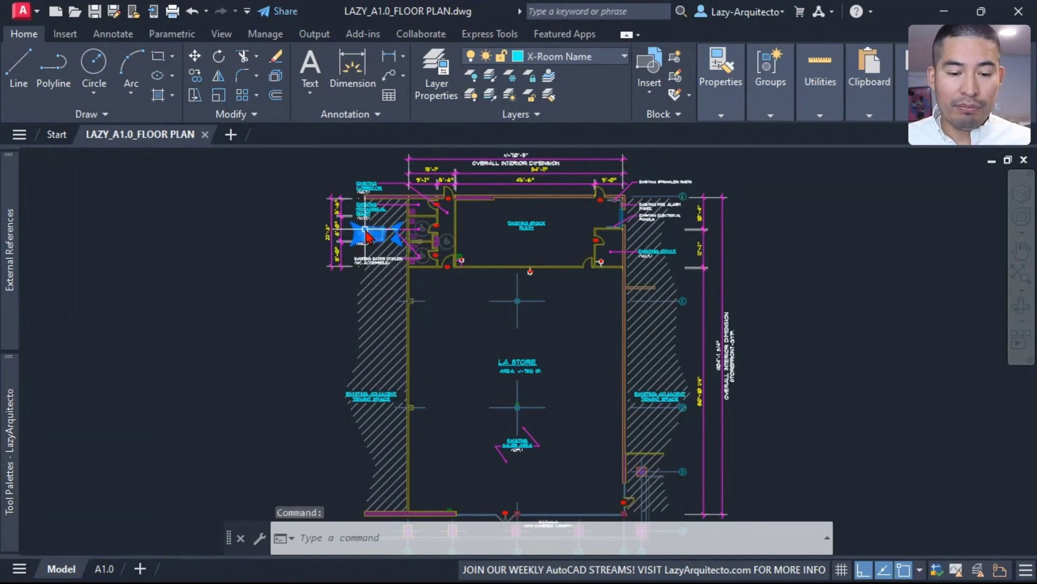
pyautogui.click(366, 231)
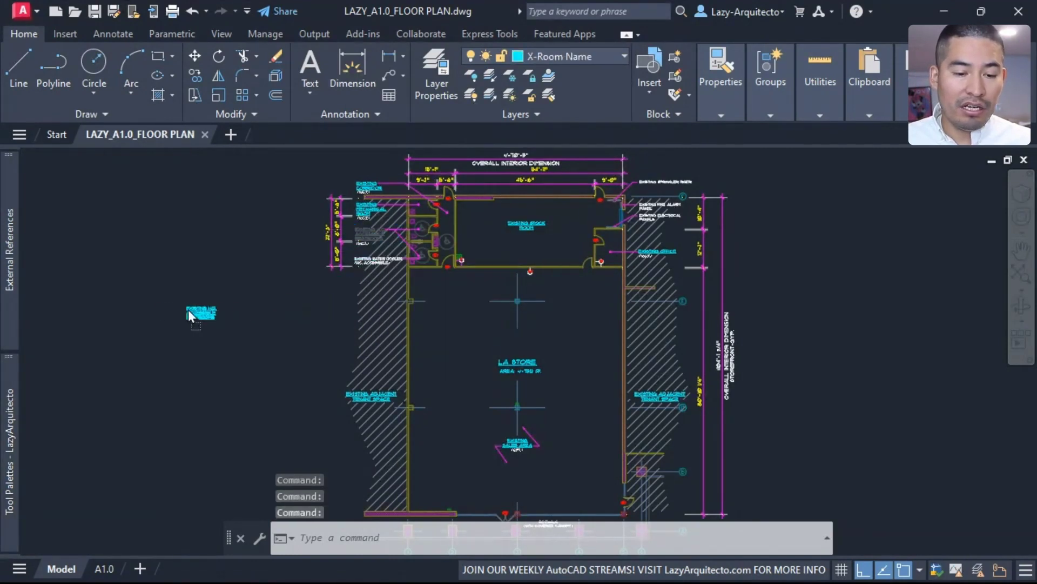
pyautogui.moveTo(10, 449)
pyautogui.press('Escape')
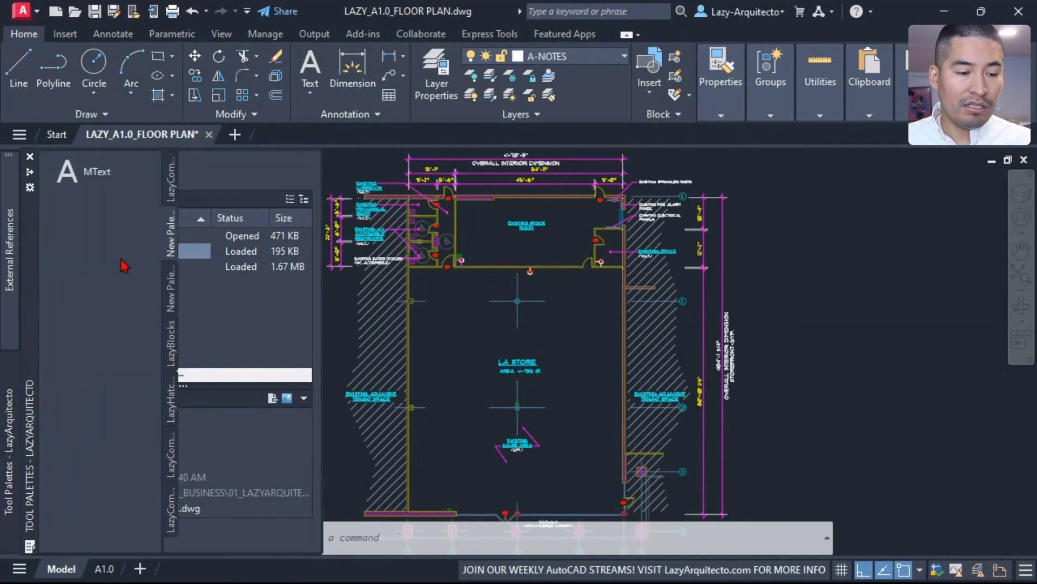
pyautogui.rightClick(98, 177)
# Rename the MText tool to LazyExport and describe it as automating binding, zooming extents, cleaning and saving
pyautogui.click(142, 291)
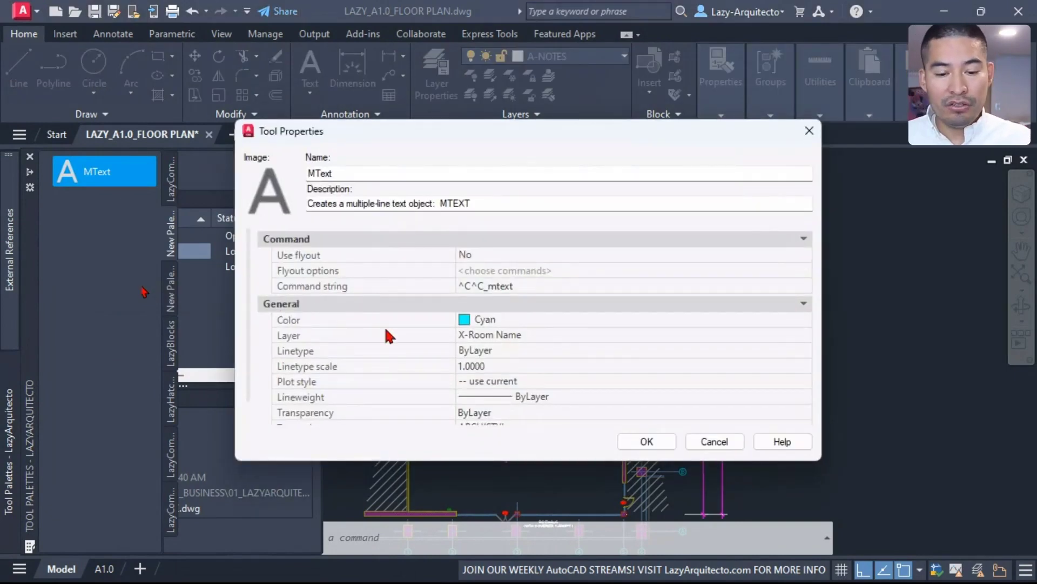
pyautogui.click(512, 286)
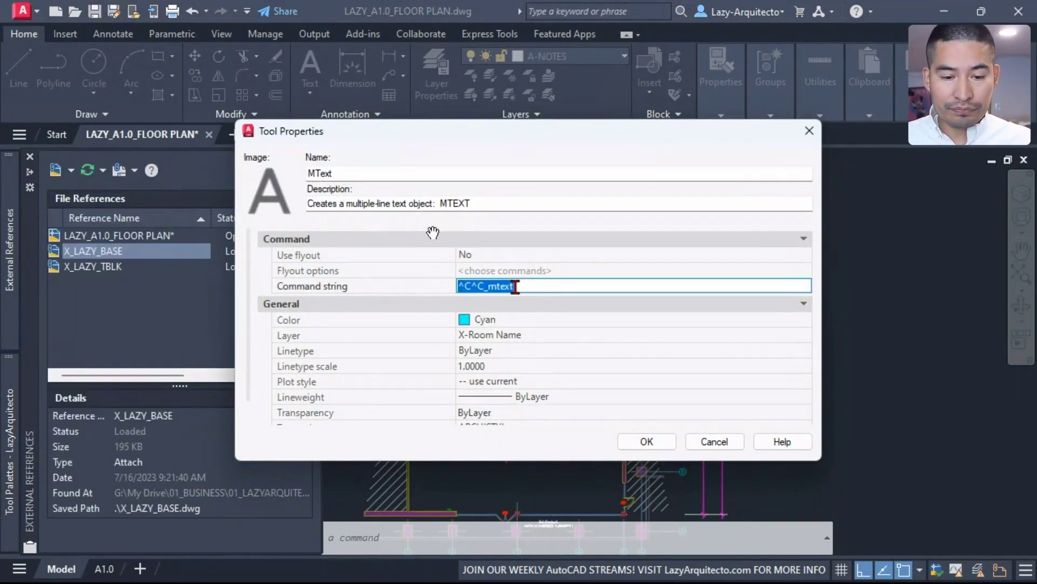
pyautogui.click(334, 174)
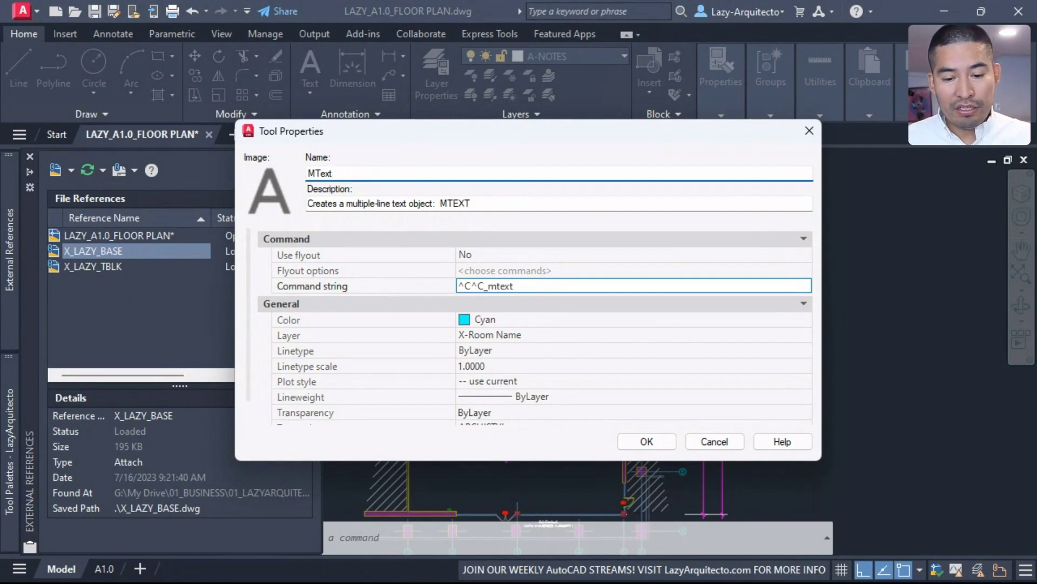
pyautogui.doubleClick(344, 173)
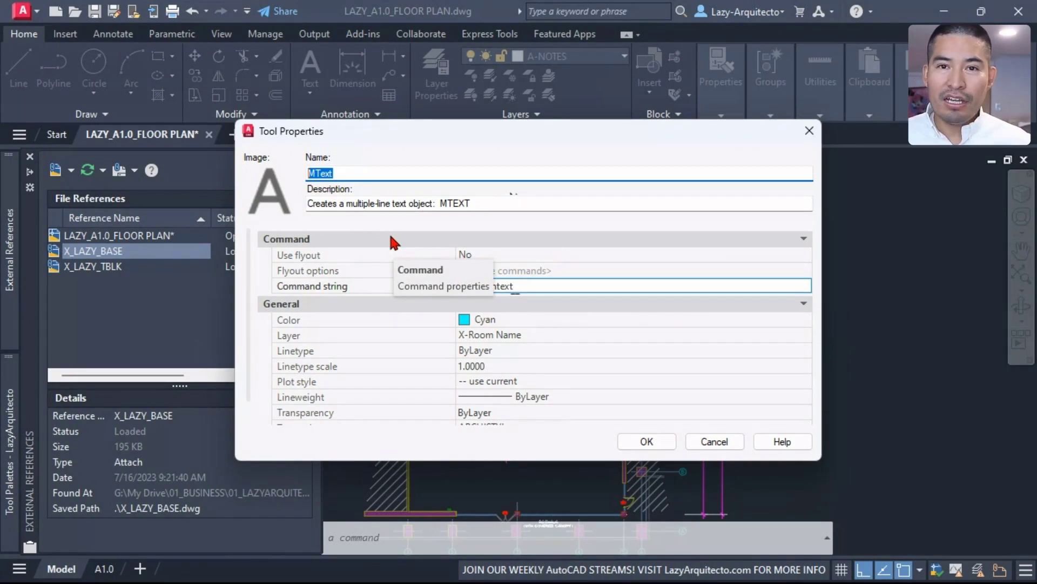
pyautogui.write('LazyExport')
pyautogui.press('Tab')
pyautogui.write('This command w')
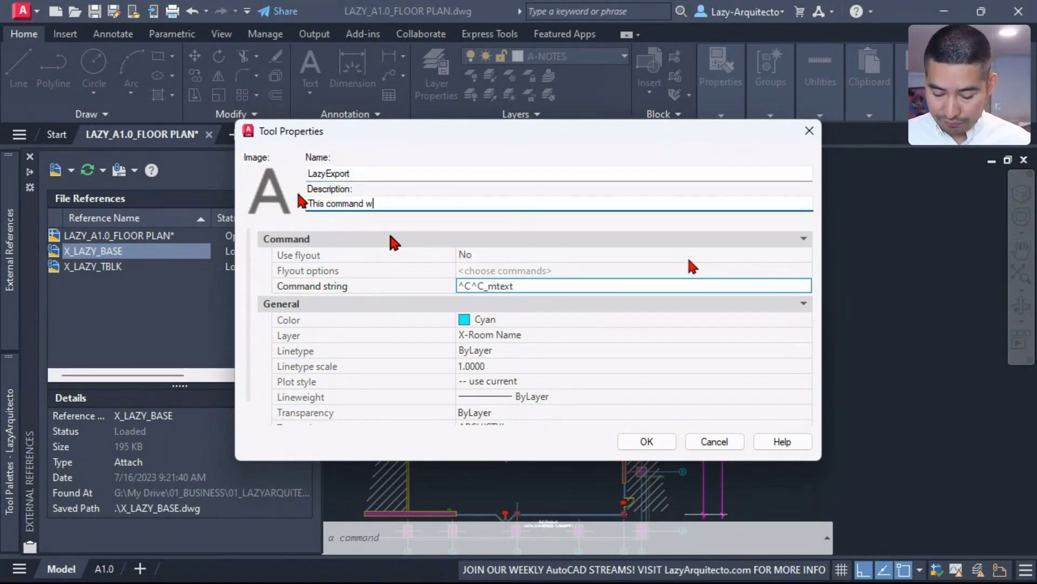
pyautogui.write('ill automate ')
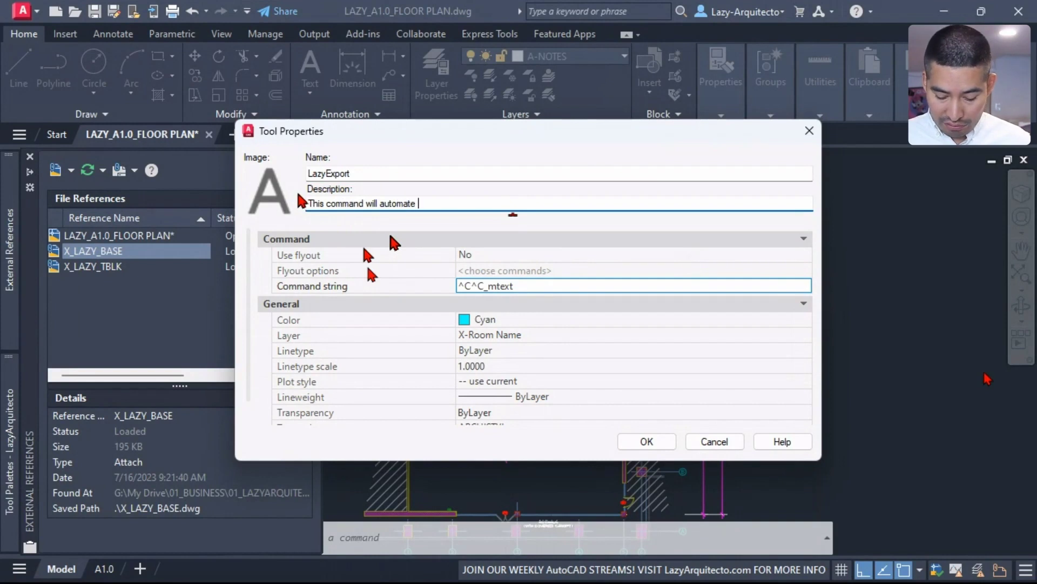
pyautogui.write('the process ')
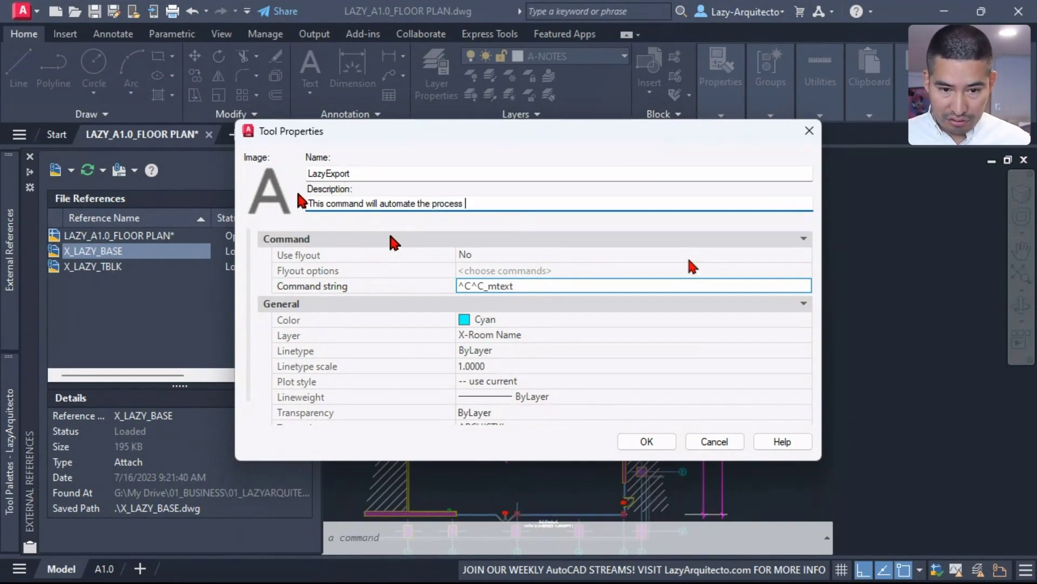
pyautogui.write('of binding, zooming extents, cleaning, saving as, ')
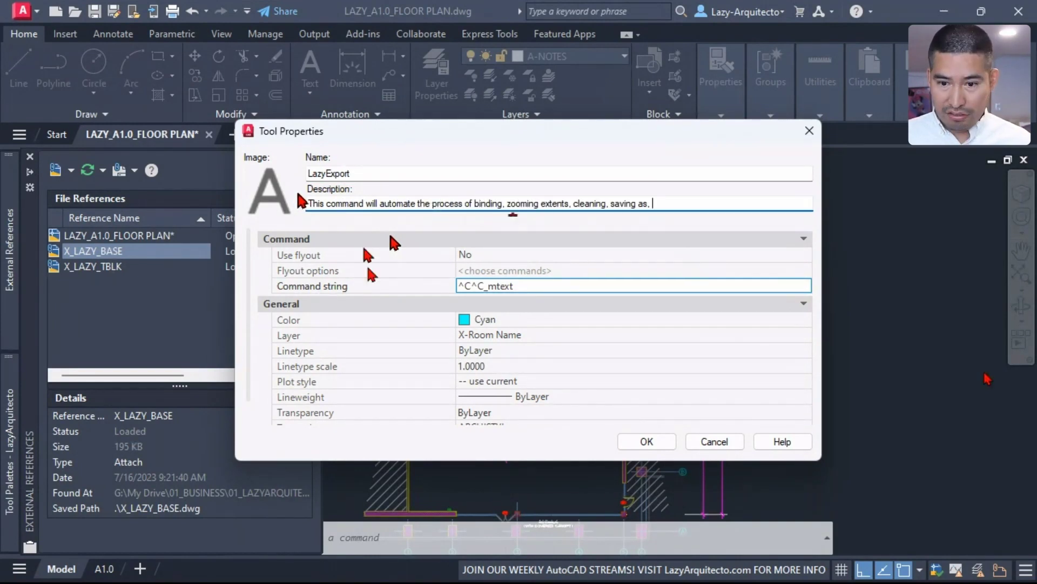
pyautogui.write('dating your drawing.')
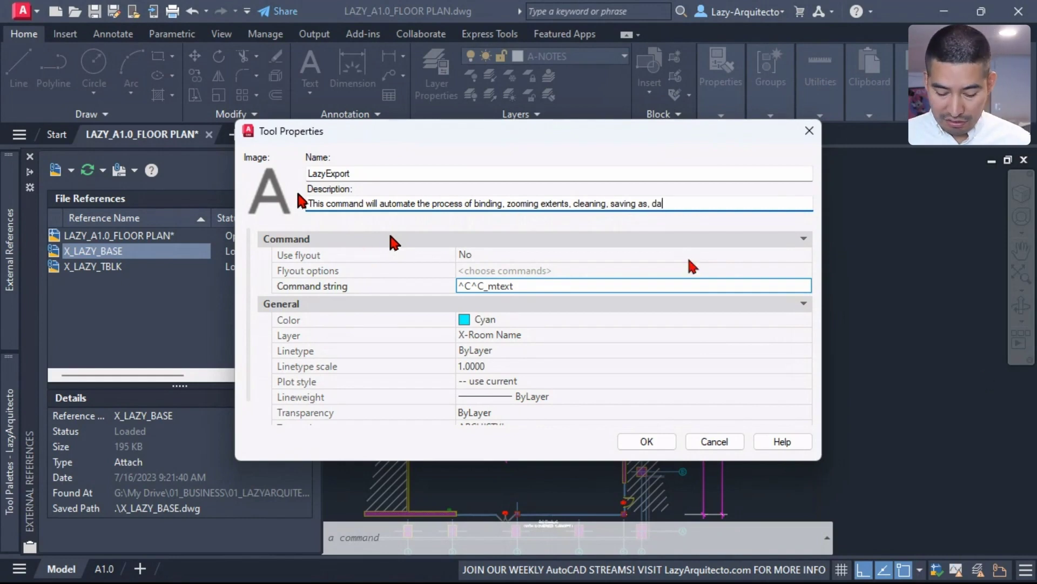
# Remove _mtext from the tool's command string, keeping only the ^C^C prefix
pyautogui.click(536, 286)
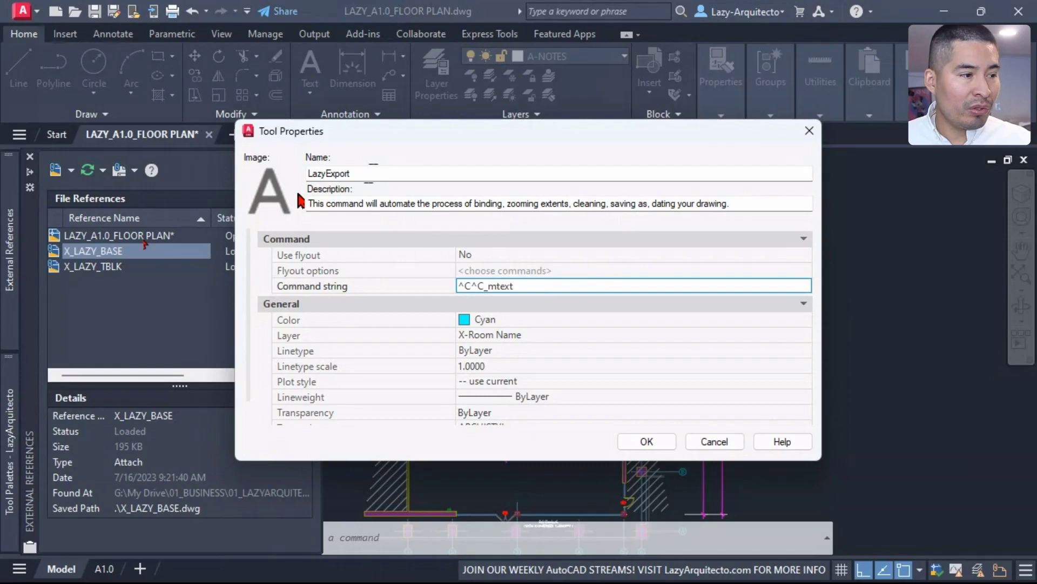
pyautogui.moveTo(527, 285)
pyautogui.mouseDown()
pyautogui.moveTo(457, 287)
pyautogui.moveTo(514, 285)
pyautogui.mouseUp()
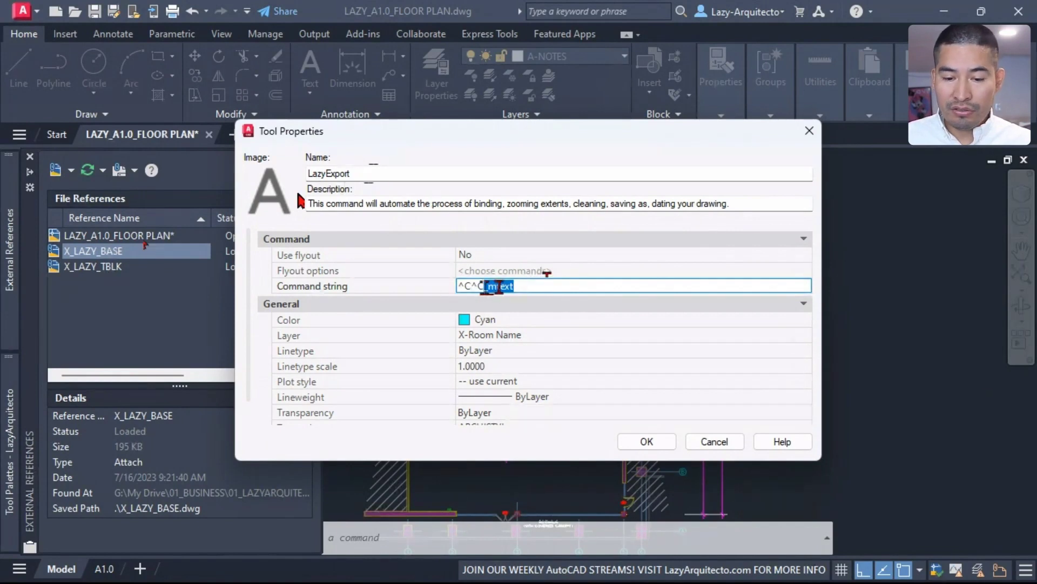
pyautogui.click(516, 287)
pyautogui.press('BackSpace')
pyautogui.press('BackSpace')
pyautogui.press('BackSpace')
pyautogui.press('BackSpace')
pyautogui.press('BackSpace')
pyautogui.press('BackSpace')
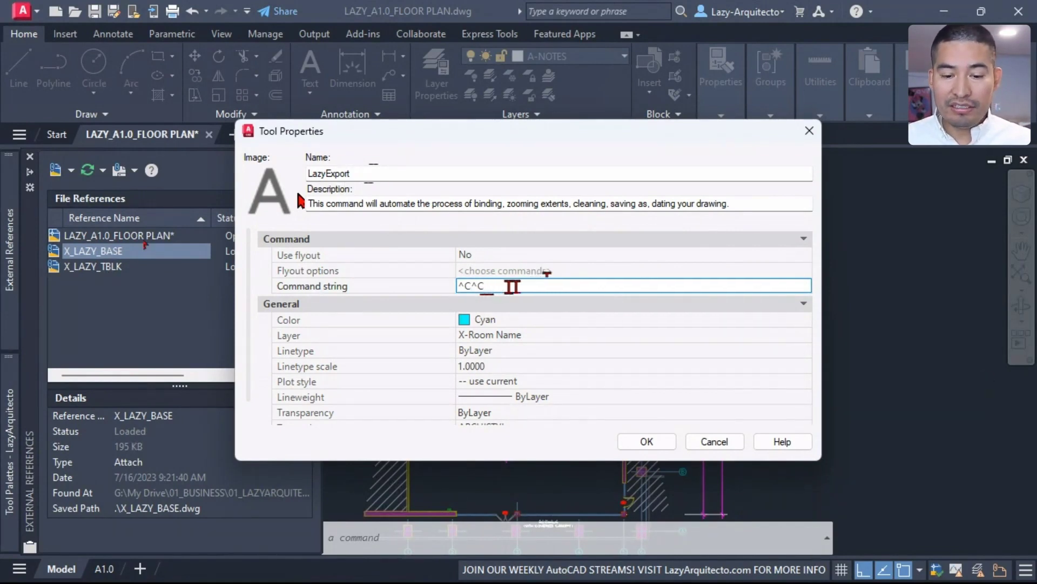
pyautogui.moveTo(490, 286); pyautogui.dragTo(455, 284)
pyautogui.click(500, 284)
# Type the macro _TILEMODE;1;Z;E;TILEMODE;0;Z;E; after the ^C^C prefix
pyautogui.write('_')
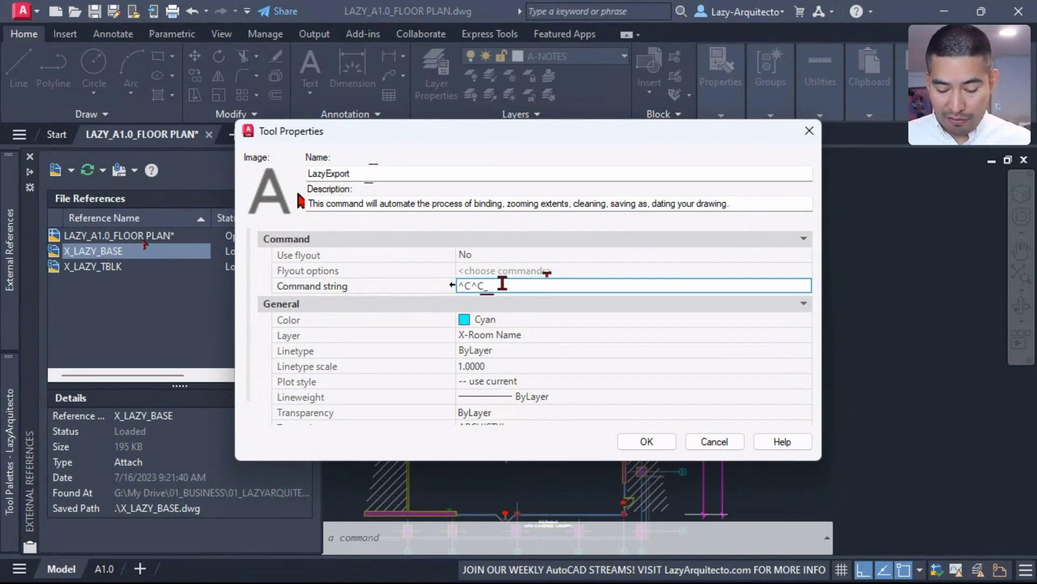
pyautogui.write('tt')
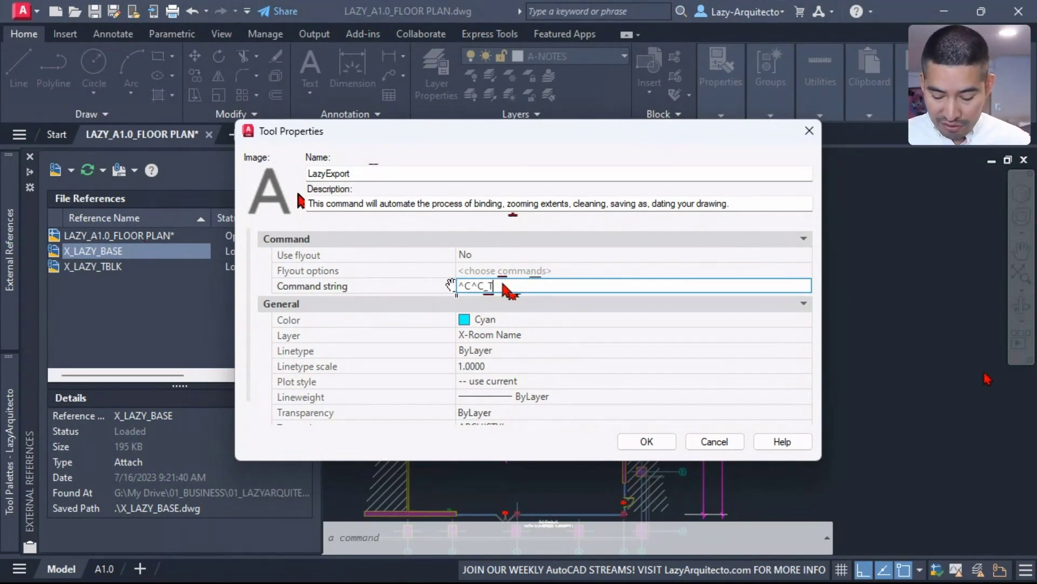
pyautogui.write('ILEMODE')
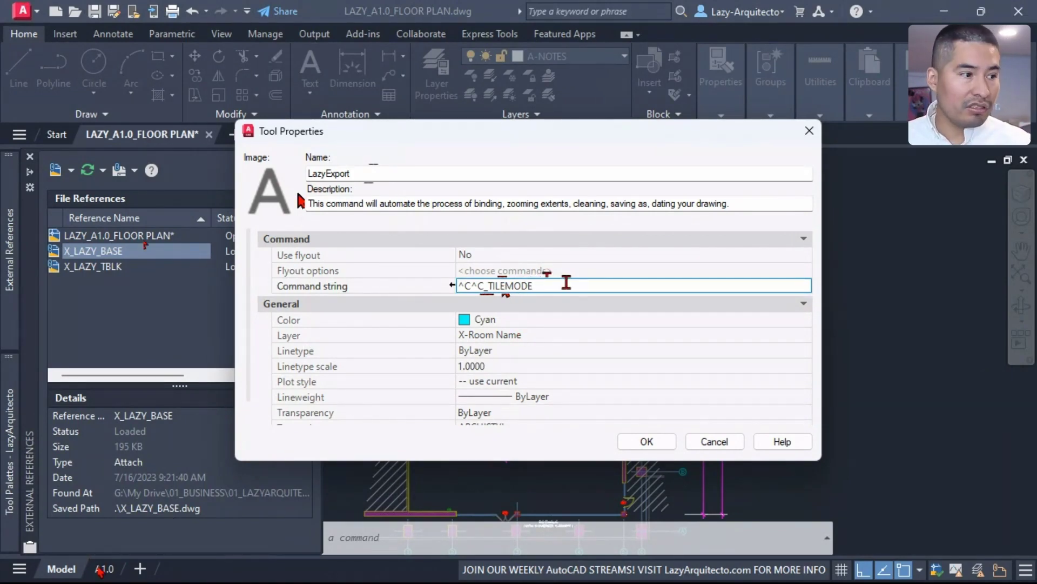
pyautogui.write(';')
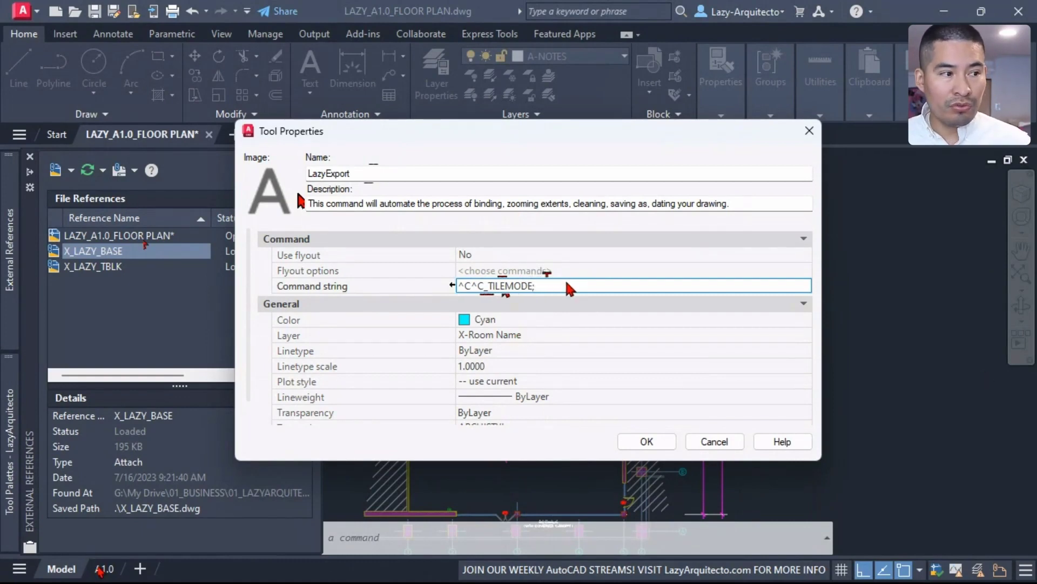
pyautogui.write('1')
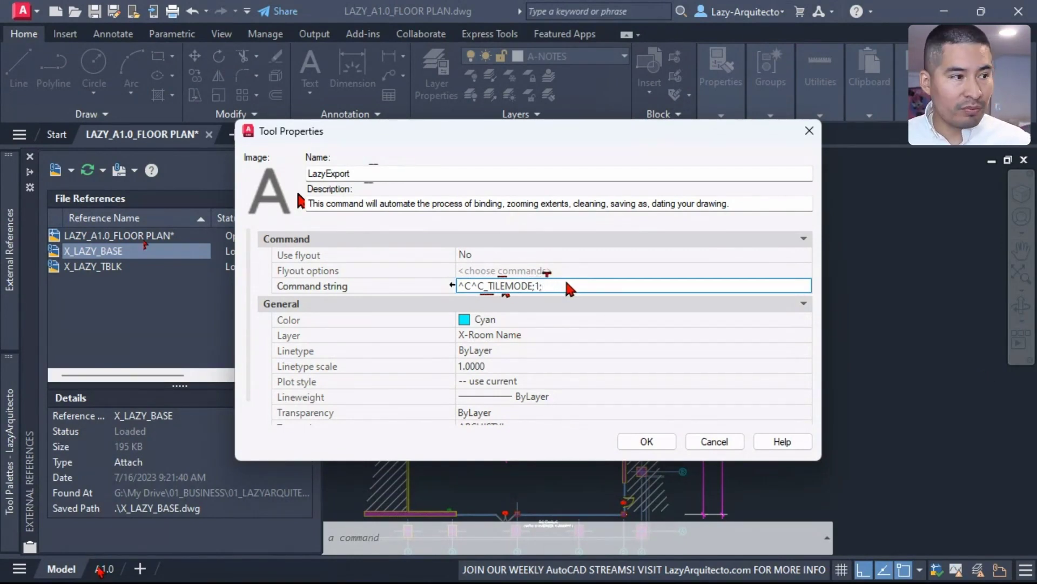
pyautogui.write(';')
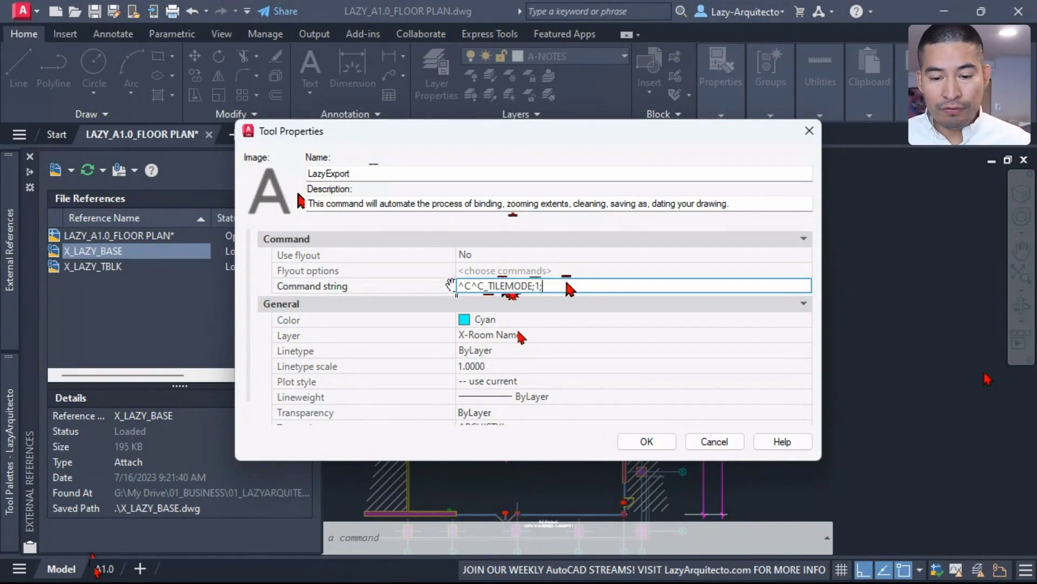
pyautogui.write('Z')
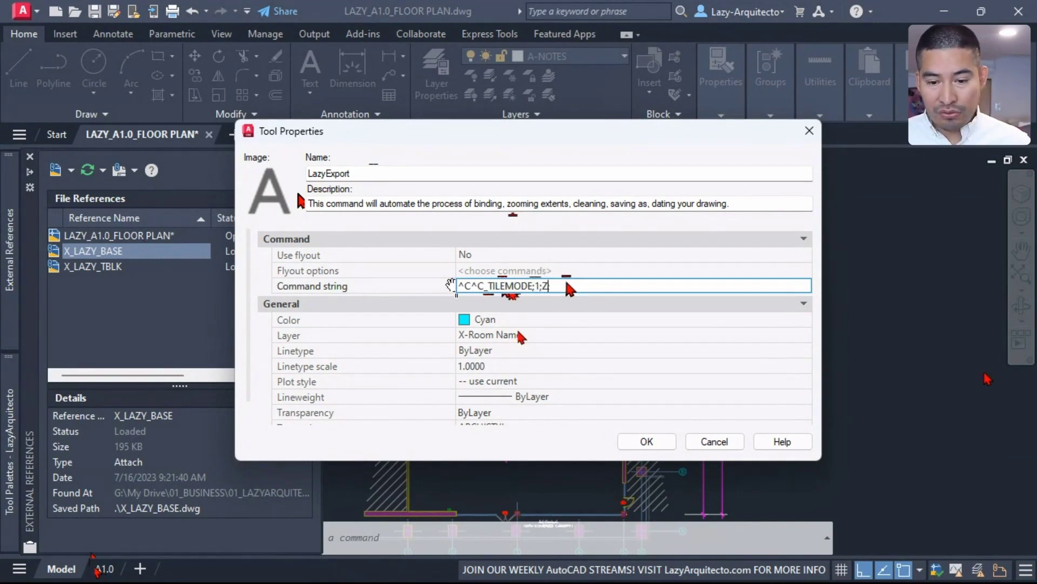
pyautogui.write(';E;TI')
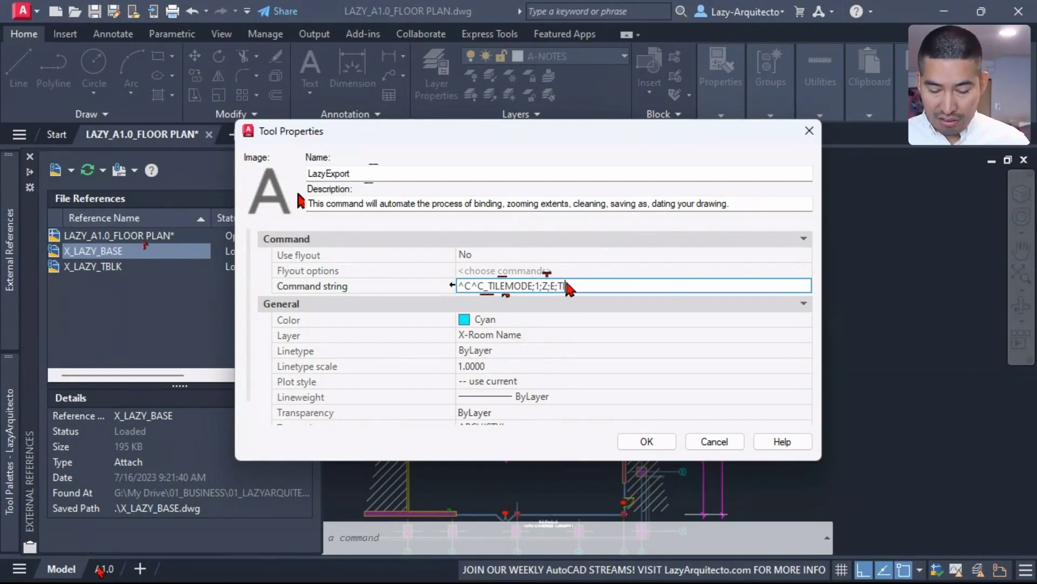
pyautogui.write('M')
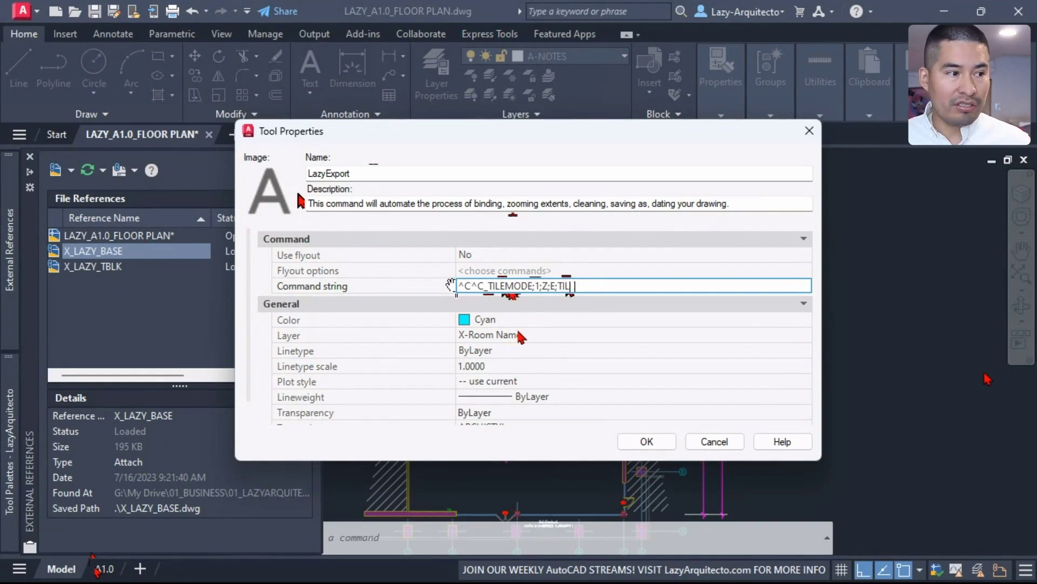
pyautogui.write('EMODE')
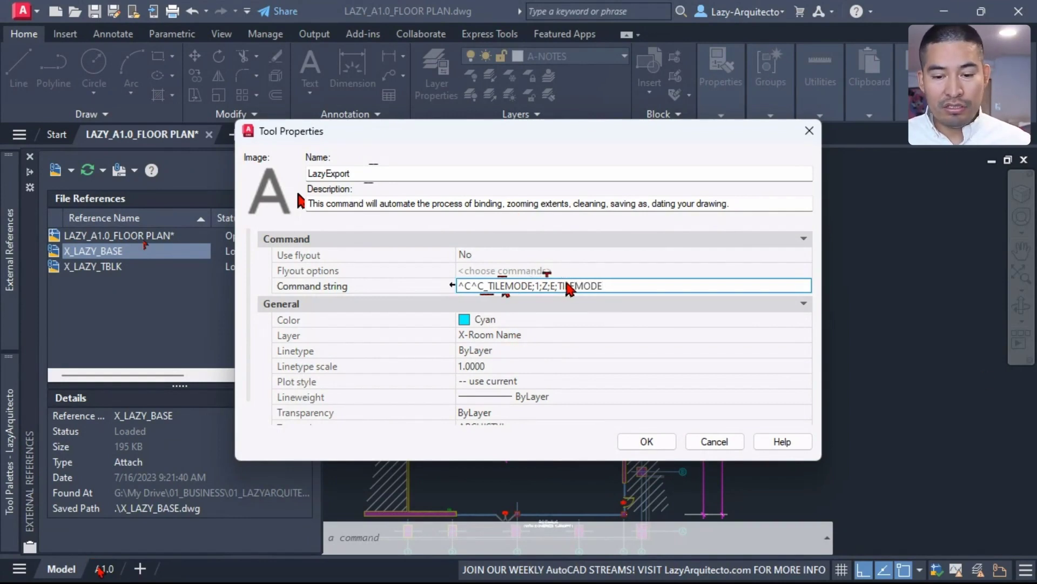
pyautogui.write(';')
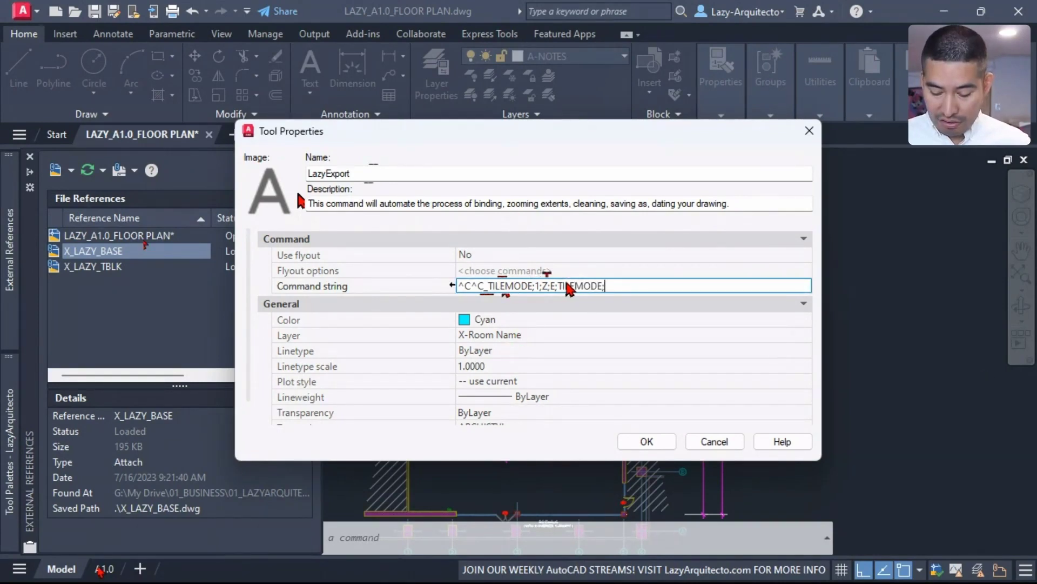
pyautogui.write('0;')
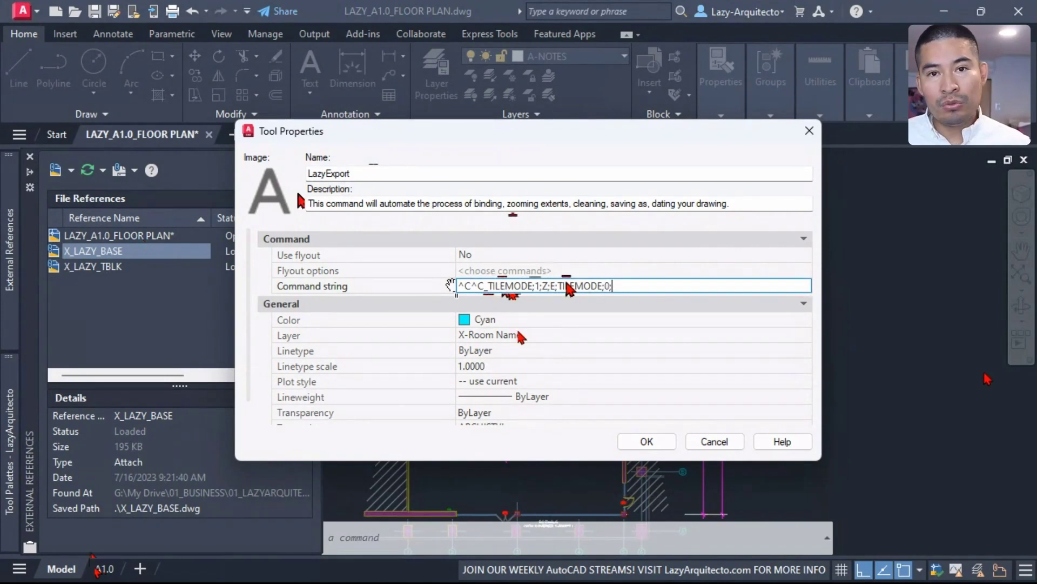
pyautogui.write(';')
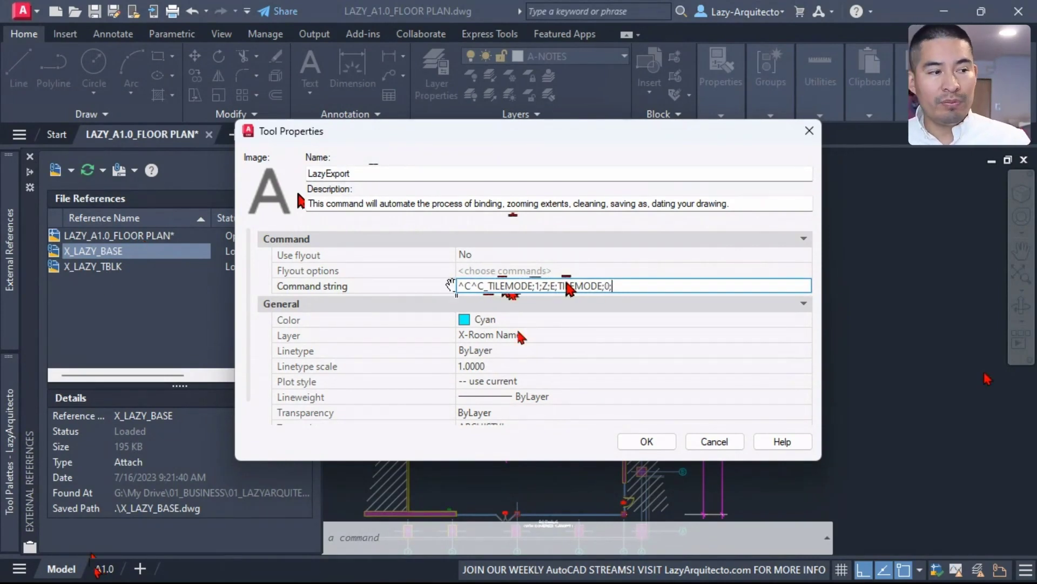
pyautogui.press('BackSpace')
pyautogui.write('Z')
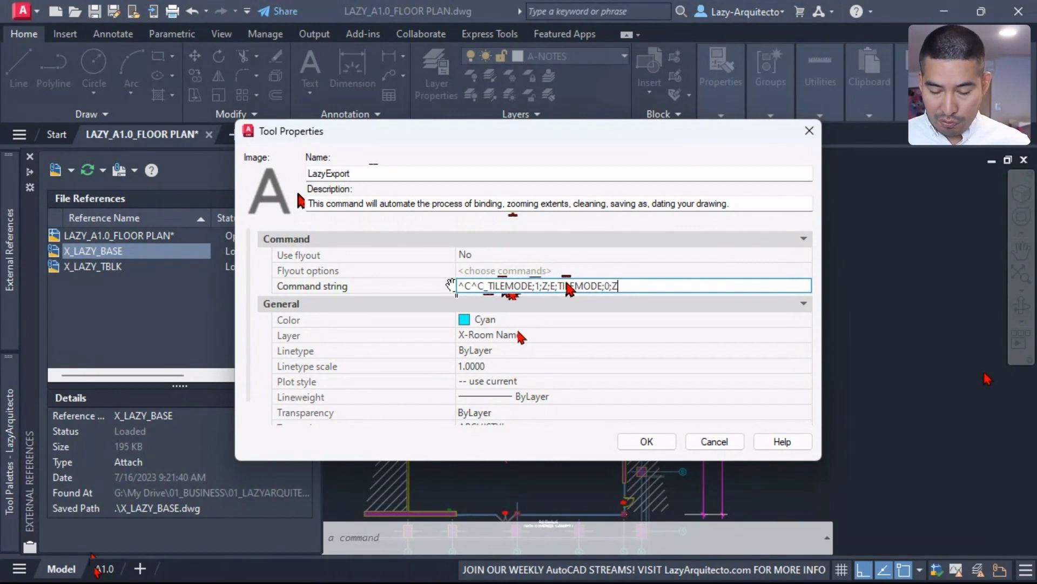
pyautogui.write(';E;')
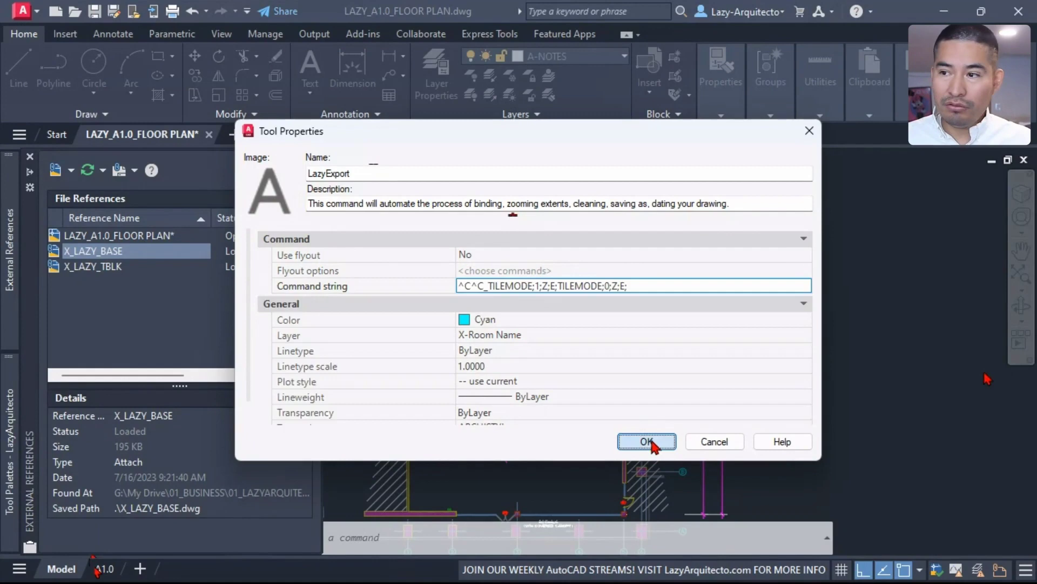
# Apply the tool properties, test LazyExport on the A1.0 layout, and return to Model space
pyautogui.click(649, 441)
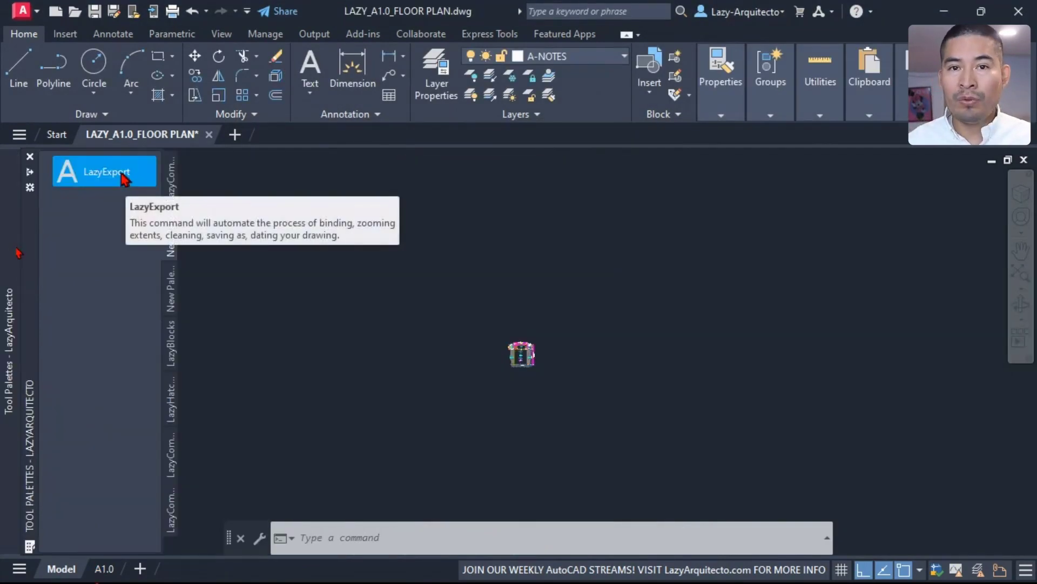
pyautogui.click(123, 174)
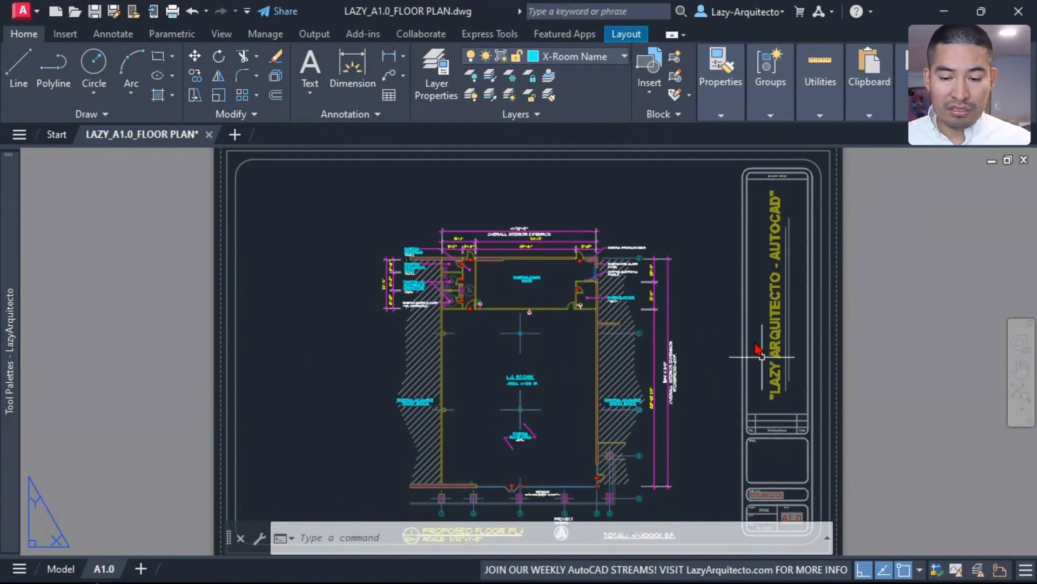
pyautogui.click(60, 568)
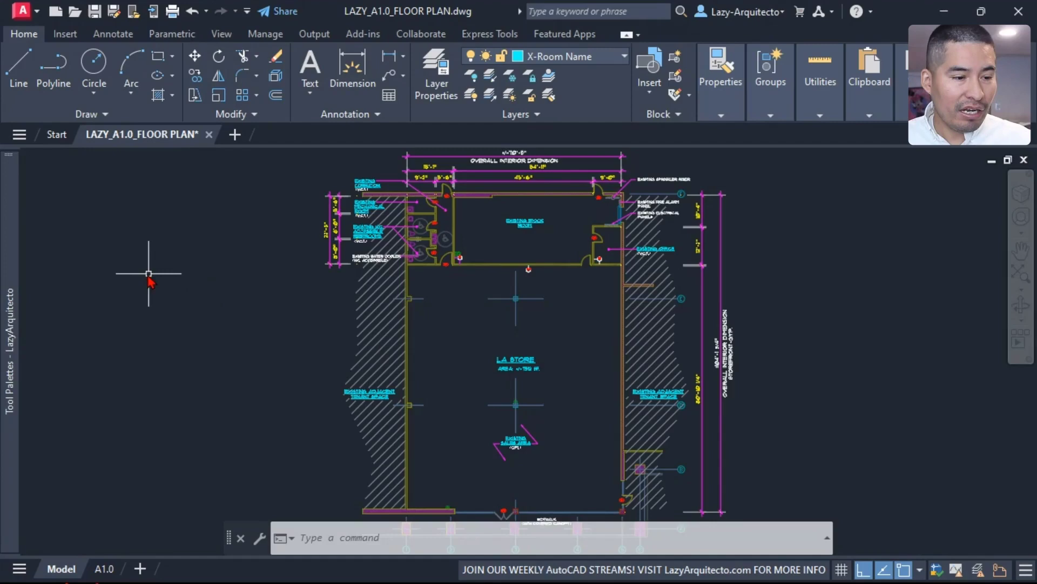
pyautogui.moveTo(12, 241)
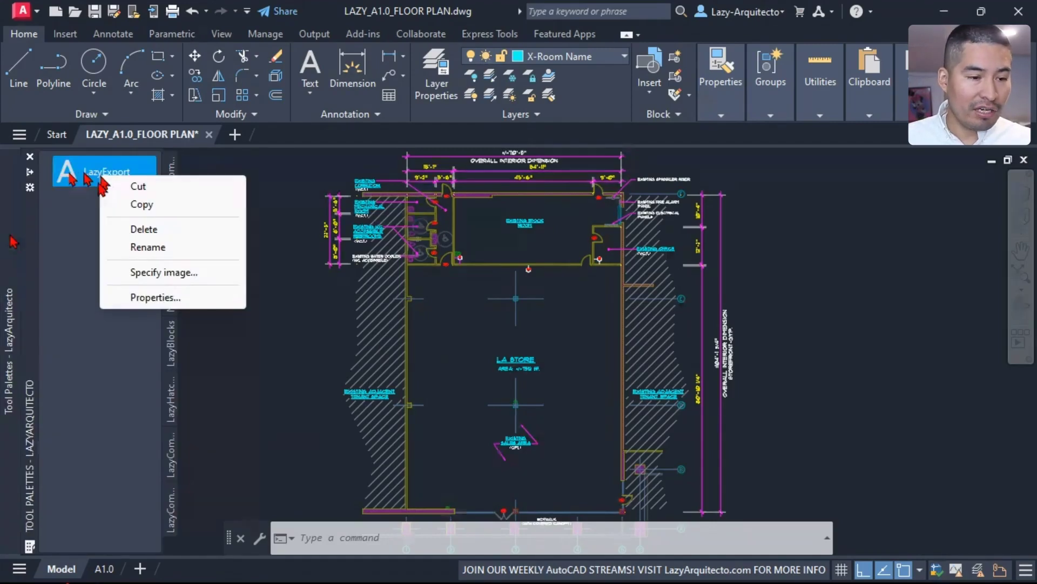
# Append _QSAVE;-XR;B;*; to the end of LazyExport's command string
pyautogui.click(169, 297)
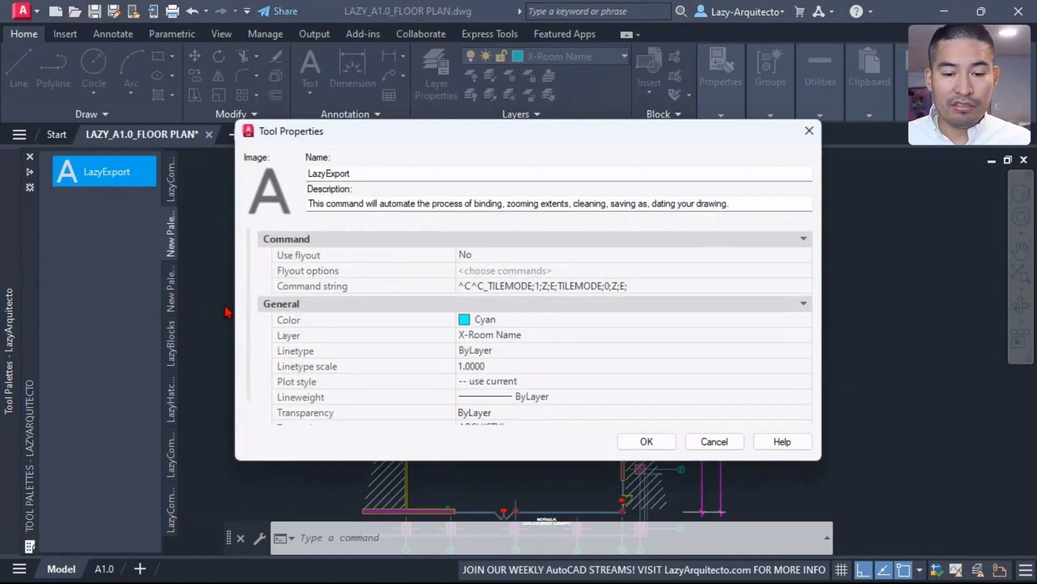
pyautogui.click(648, 287)
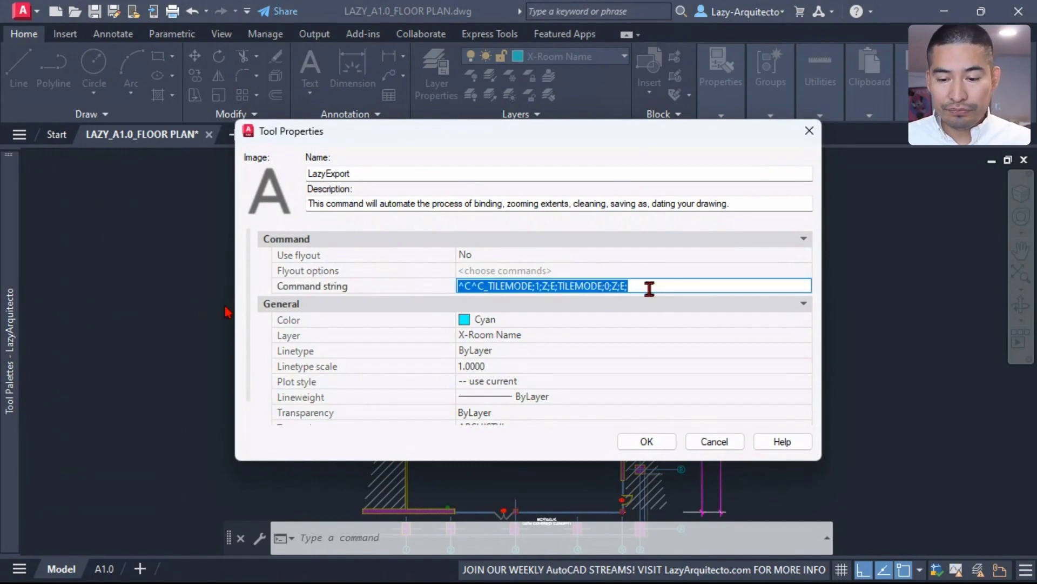
pyautogui.click(649, 287)
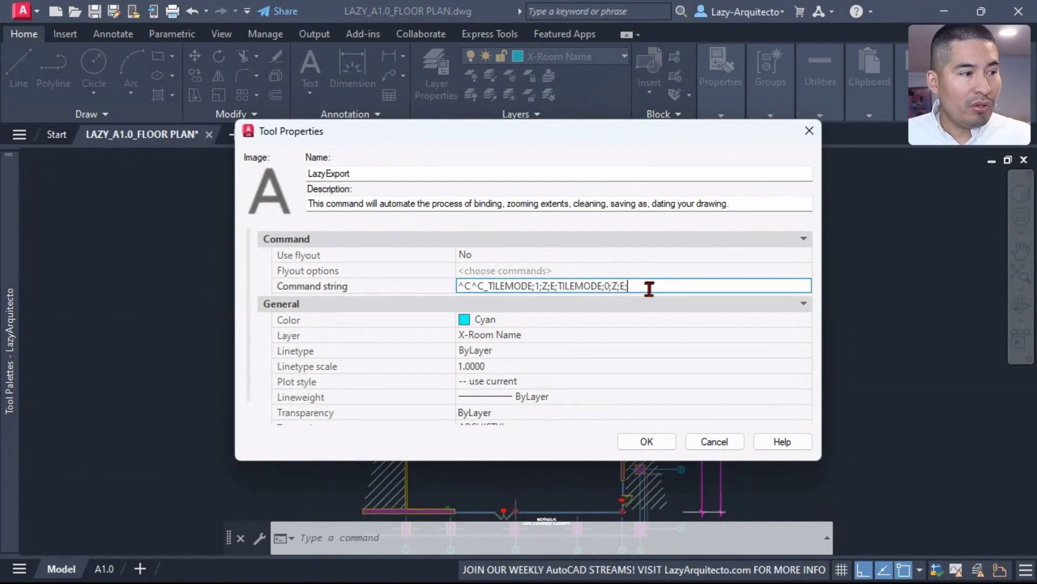
pyautogui.moveTo(540, 131); pyautogui.dragTo(533, 334)
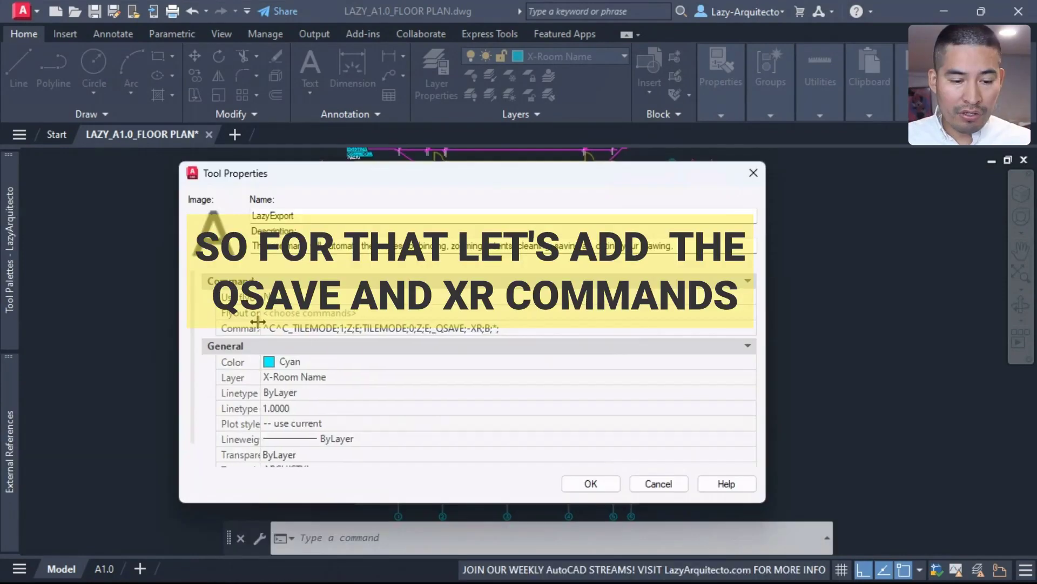
pyautogui.moveTo(261, 322); pyautogui.dragTo(252, 321)
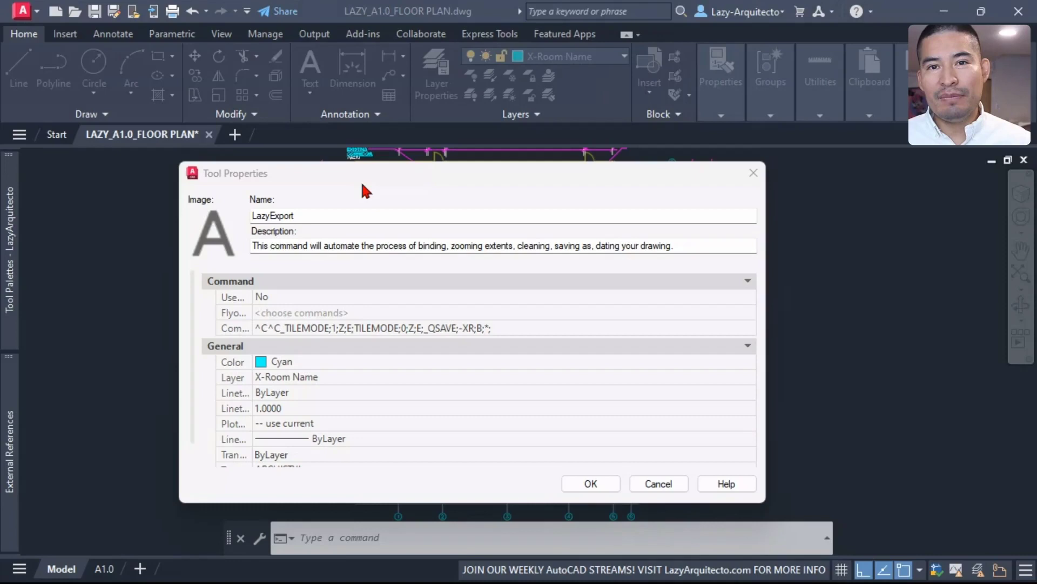
# Append -EXPORTTOAUTOCAD;B;N;P;;S; to the macro and begin the $(edtime) date expression
pyautogui.click(511, 328)
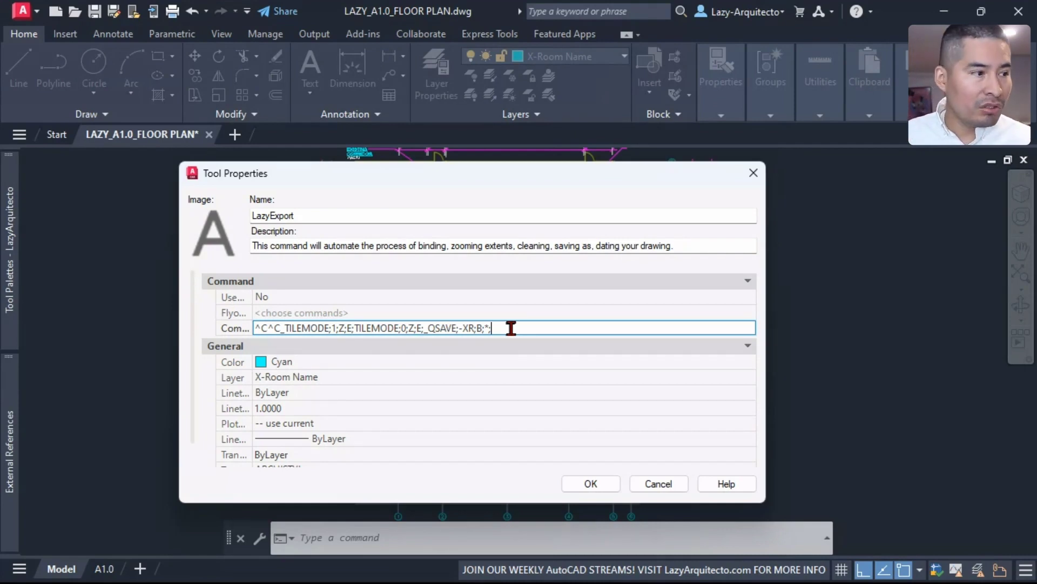
pyautogui.write('-EXPORT')
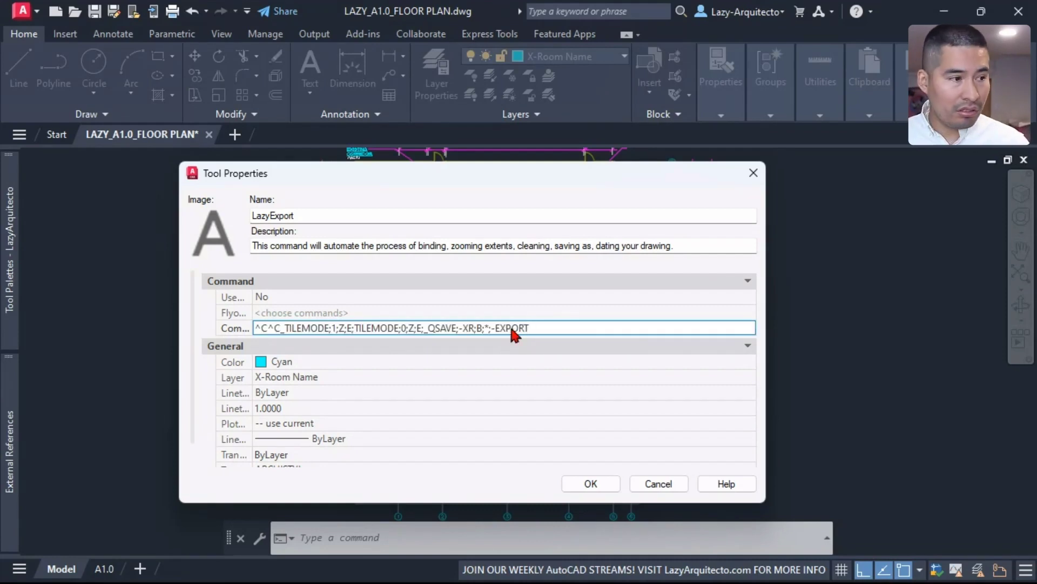
pyautogui.write('TOAUTOCAD')
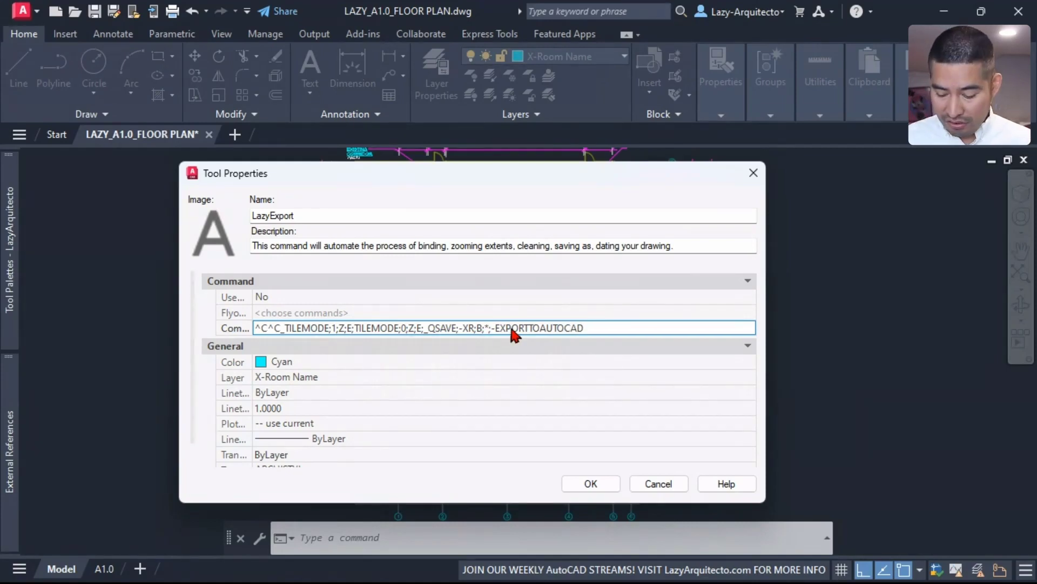
pyautogui.write(';')
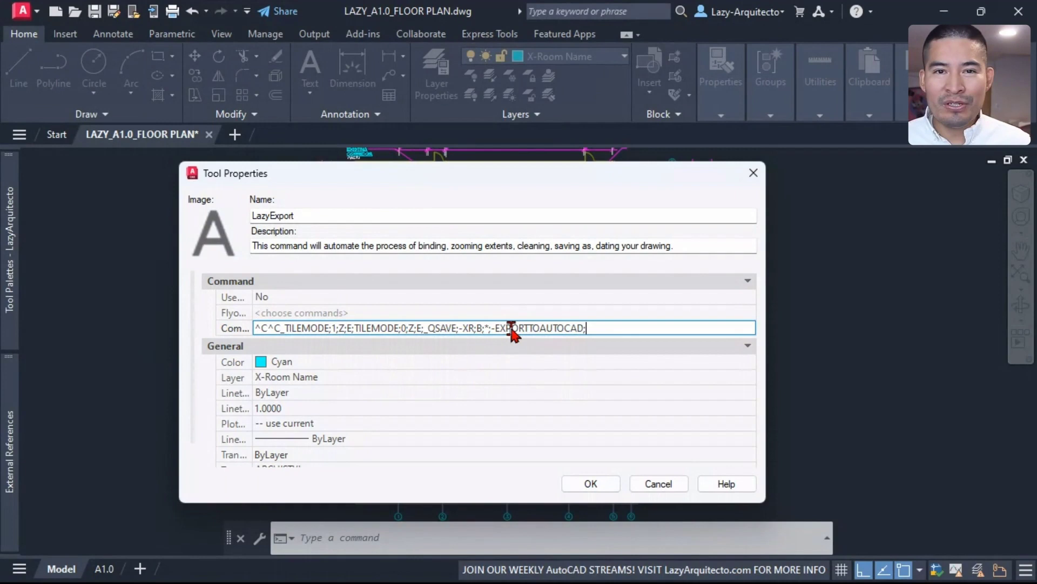
pyautogui.write('B;N;P;;S;$M')
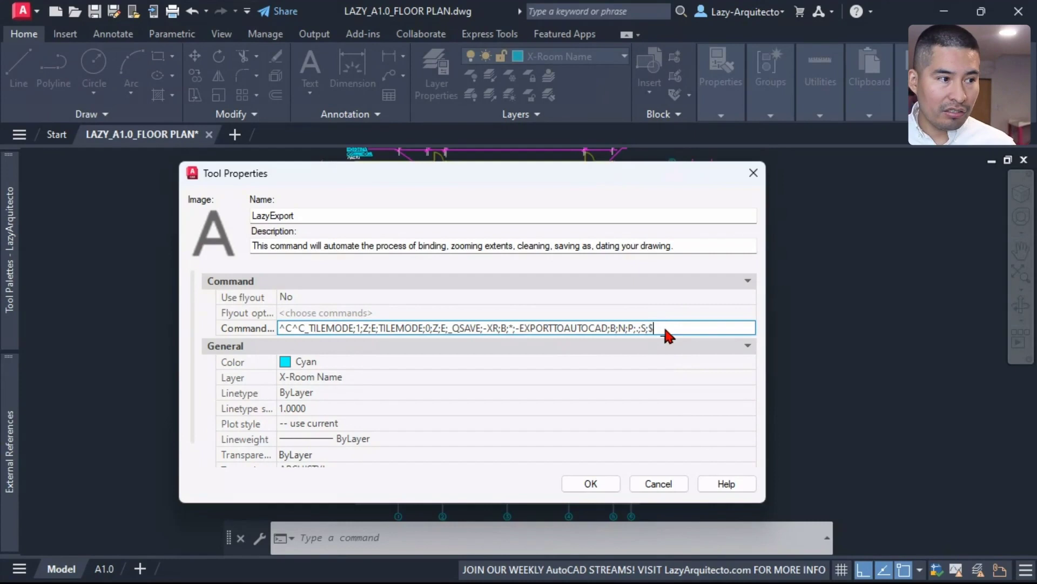
pyautogui.press('BackSpace')
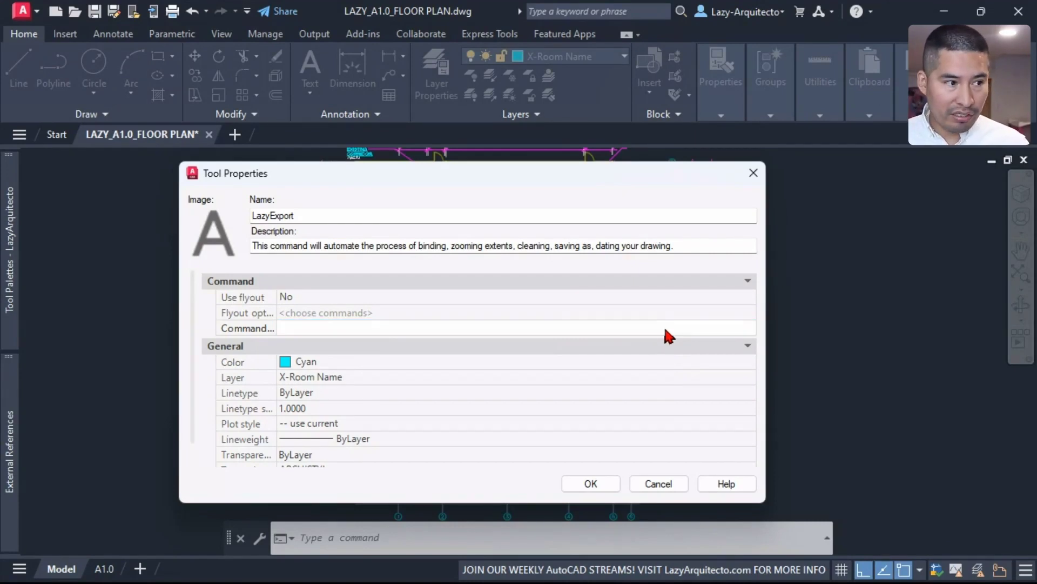
pyautogui.write('m=$(edtime,$')
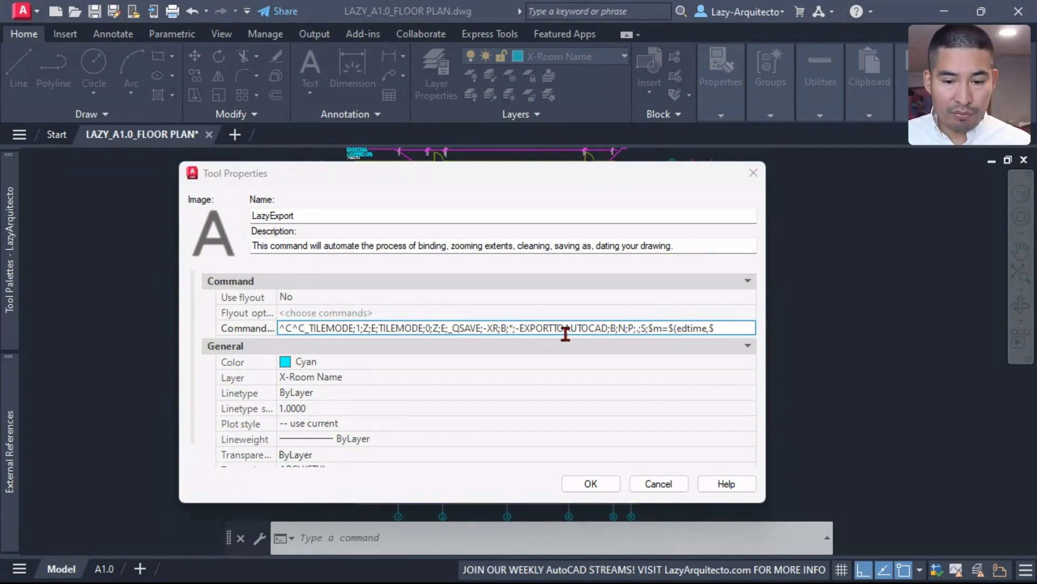
# Replace the export portion with the prepared month-day-year dated file name macro and accept it
pyautogui.moveTo(516, 328); pyautogui.dragTo(719, 328)
pyautogui.rightClick(676, 330)
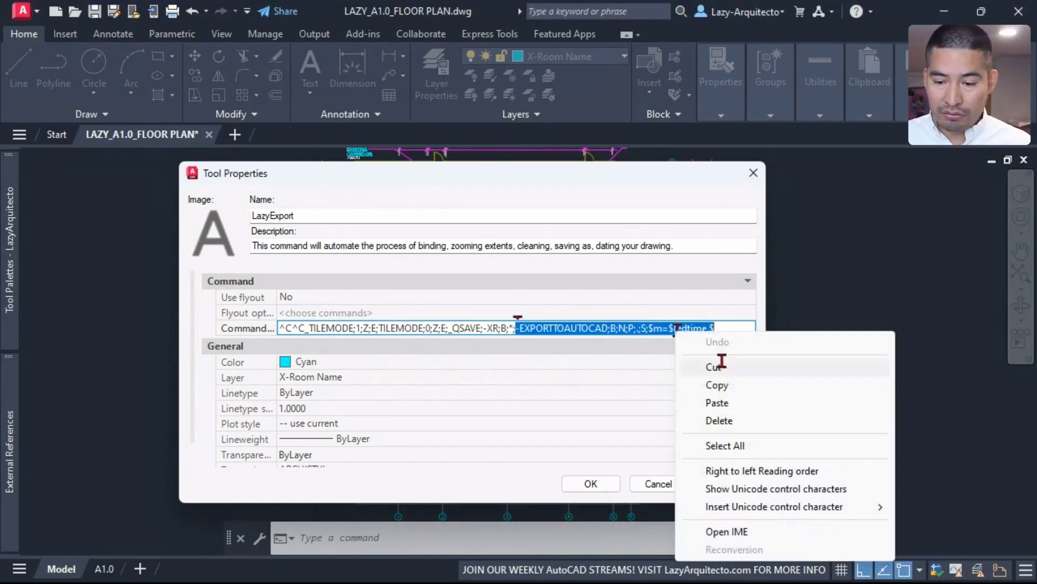
pyautogui.click(734, 403)
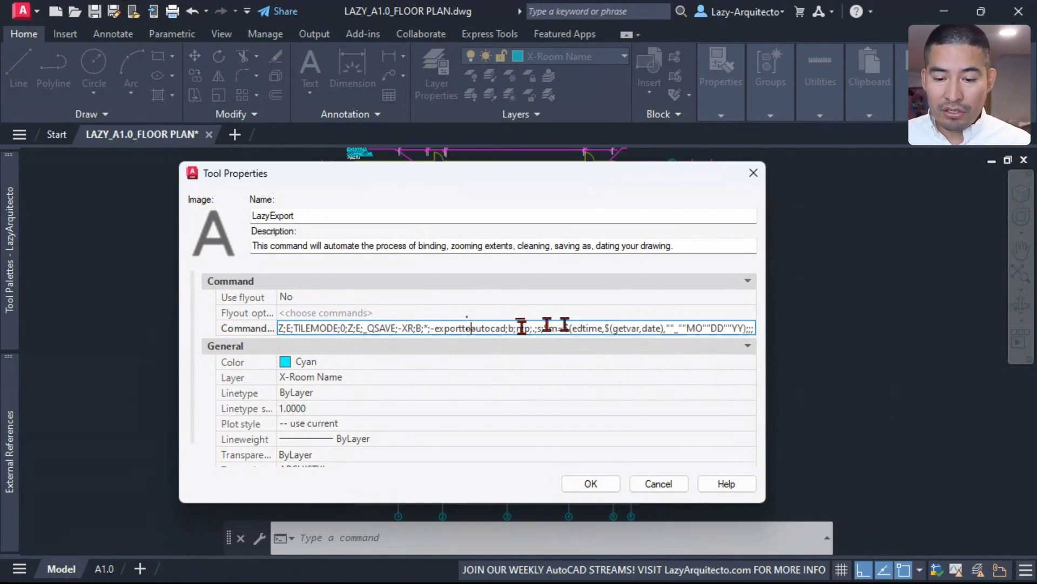
pyautogui.moveTo(572, 328); pyautogui.dragTo(684, 328)
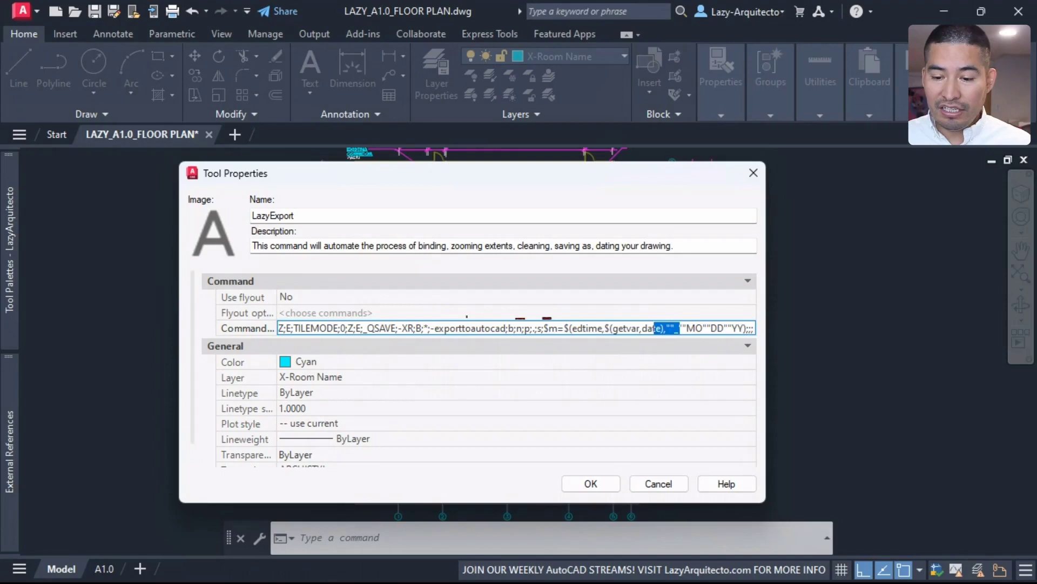
pyautogui.click(703, 328)
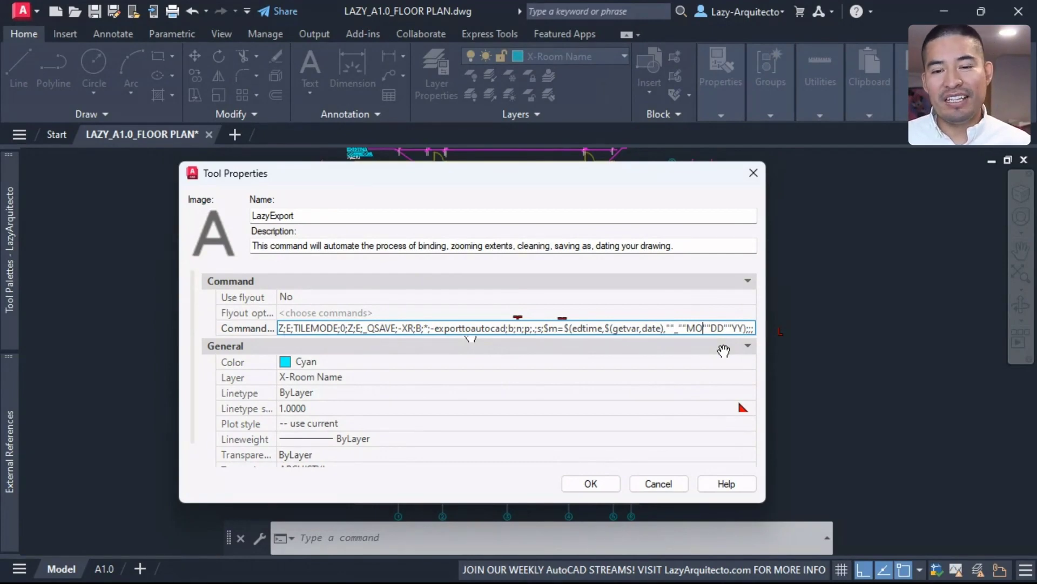
pyautogui.press('Return')
# Run LazyExport, accept the dated export file name, return to Model space, and show the desktop
pyautogui.moveTo(417, 349); pyautogui.dragTo(409, 381, button='middle')
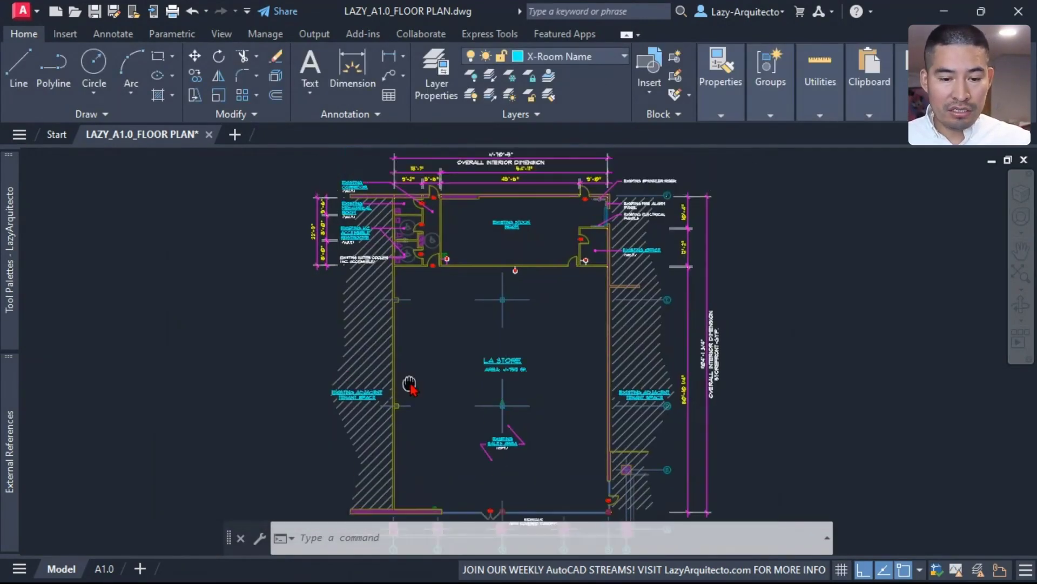
pyautogui.moveTo(18, 219)
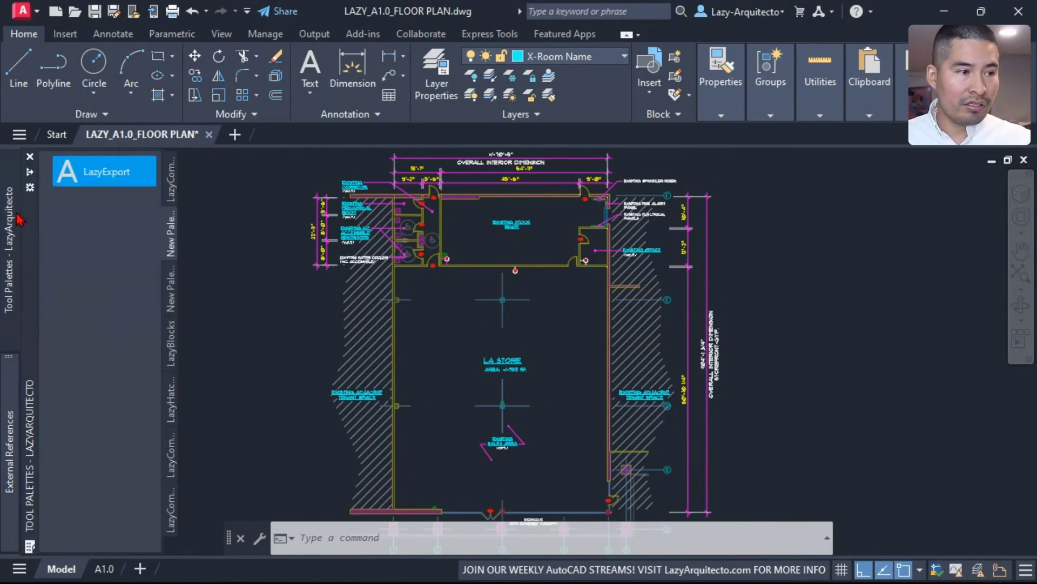
pyautogui.click(108, 178)
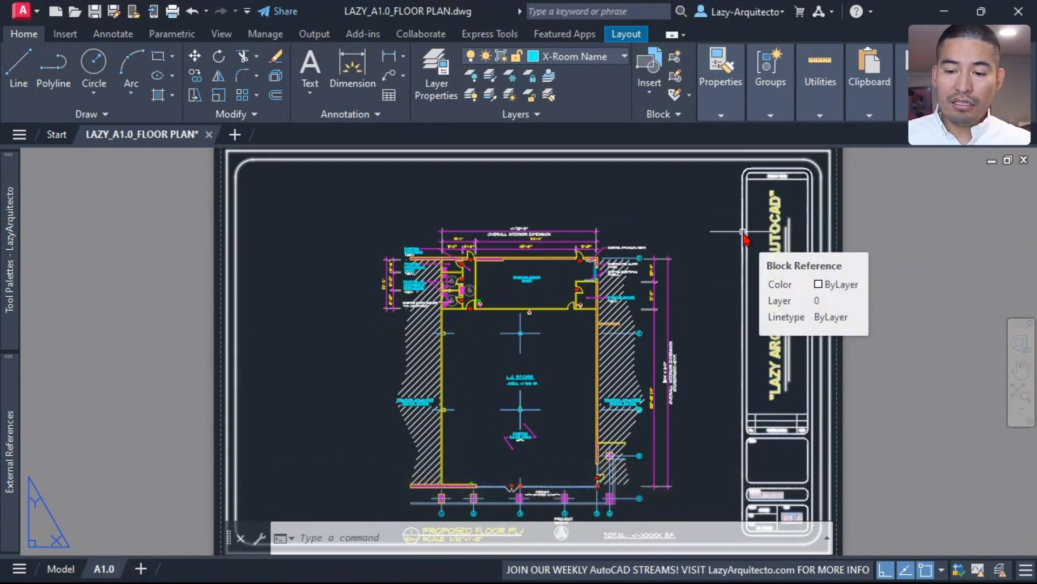
pyautogui.press('Return')
pyautogui.click(61, 569)
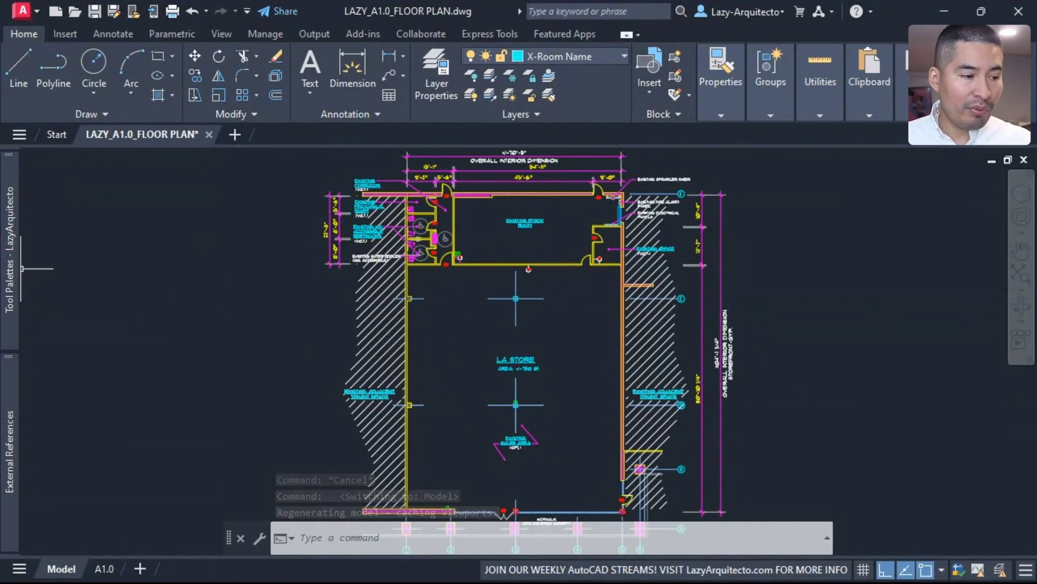
pyautogui.press('super+d')
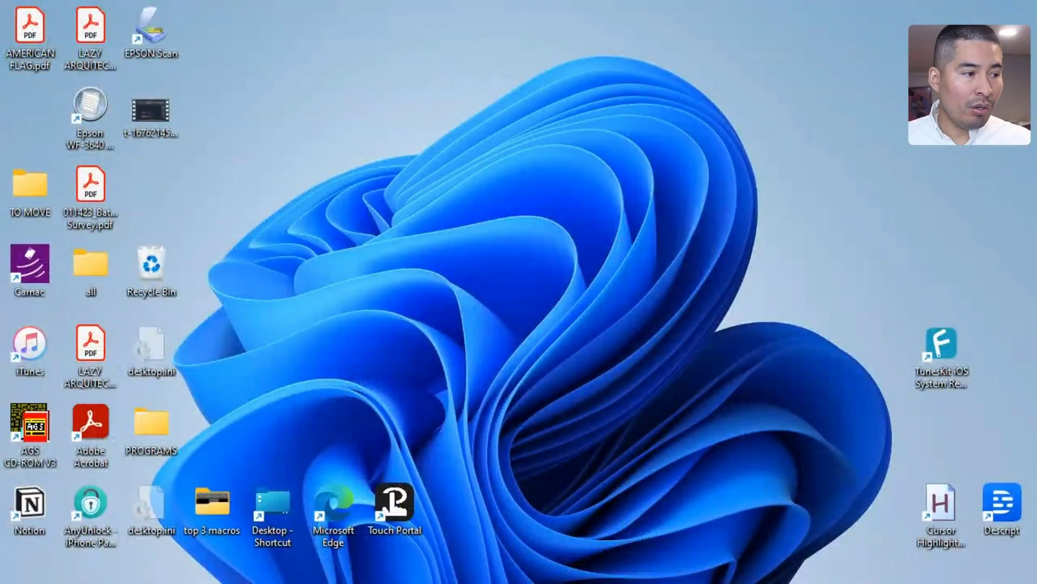
# Locate LAZY_A1.0_FLOOR PLAN_071623.dwg in the XREF folder in File Explorer
pyautogui.press('super+d')
pyautogui.hotkey('alt', 'Tab')
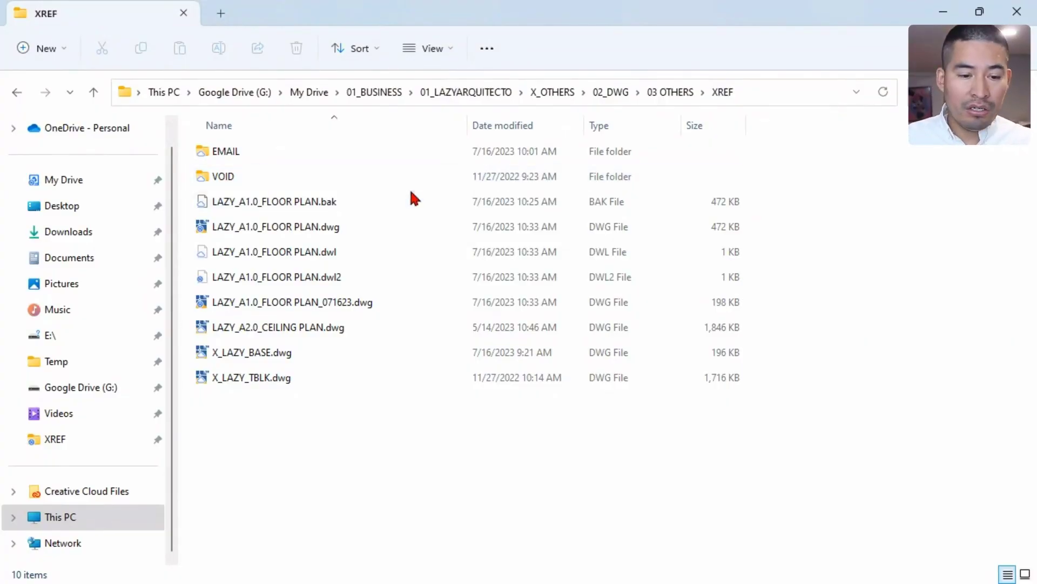
pyautogui.click(255, 306)
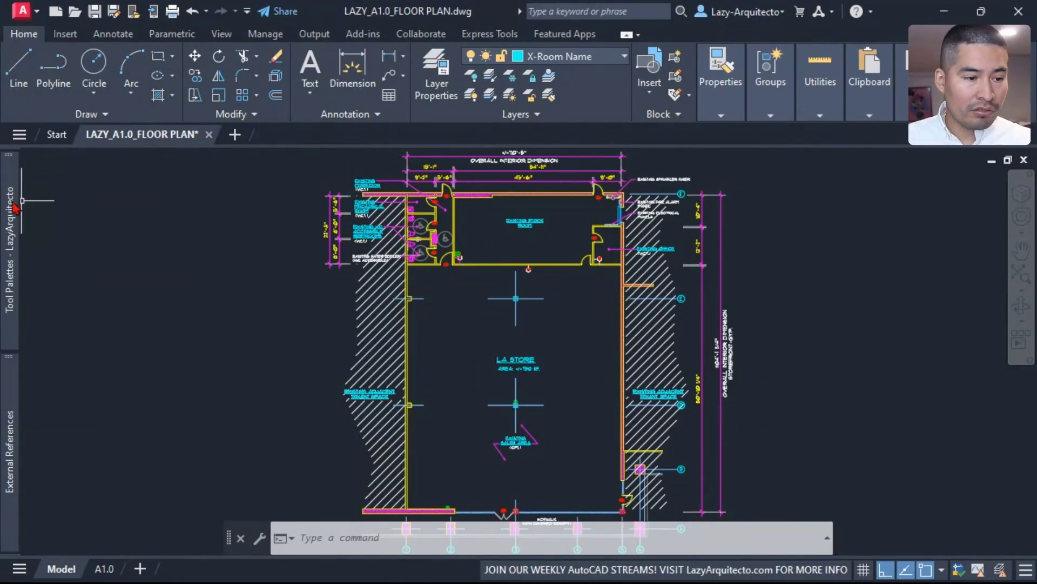
# Reveal the LazyArquitecto palette and undo the floor plan view change
pyautogui.click(9, 222)
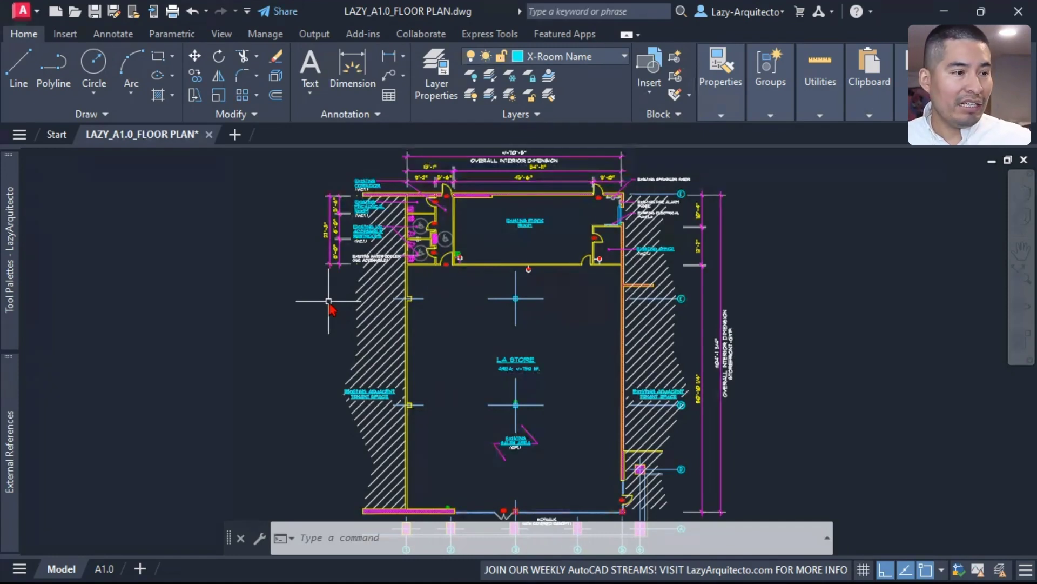
pyautogui.hotkey('ctrl', 'z')
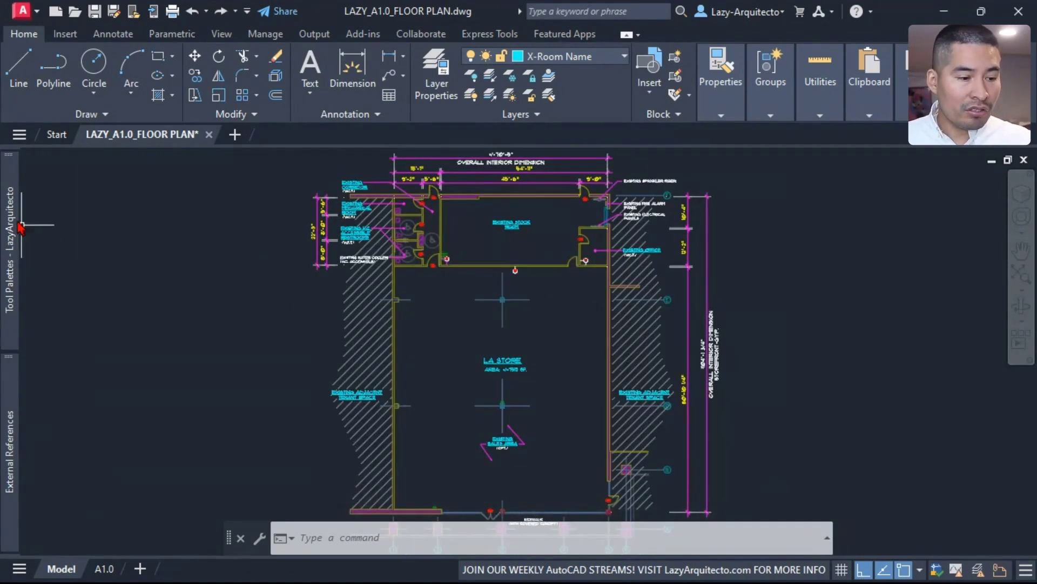
# Open LazyExport's Tool Properties and erase its existing command macro
pyautogui.moveTo(11, 221)
pyautogui.rightClick(115, 184)
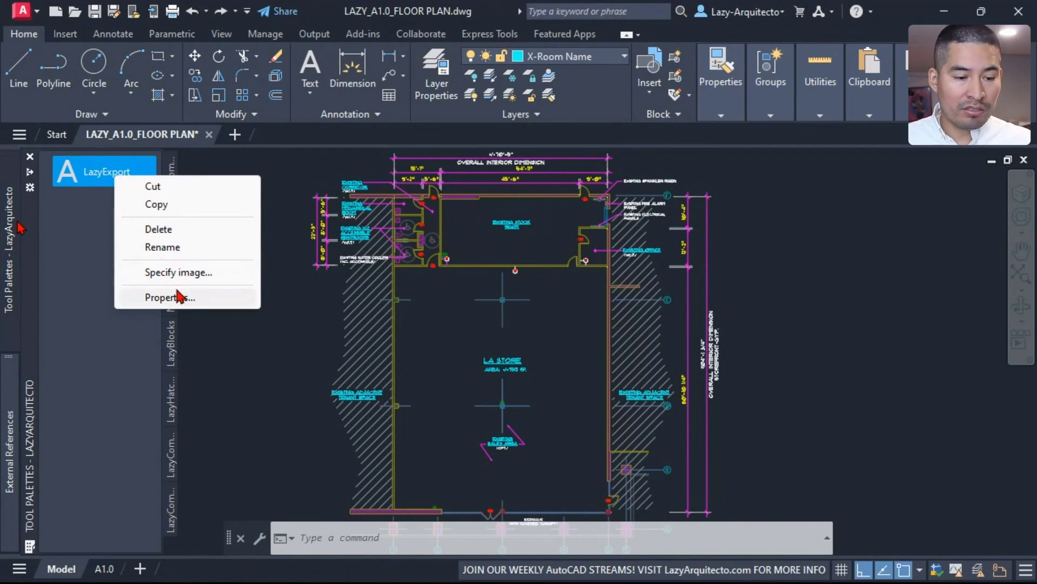
pyautogui.click(180, 297)
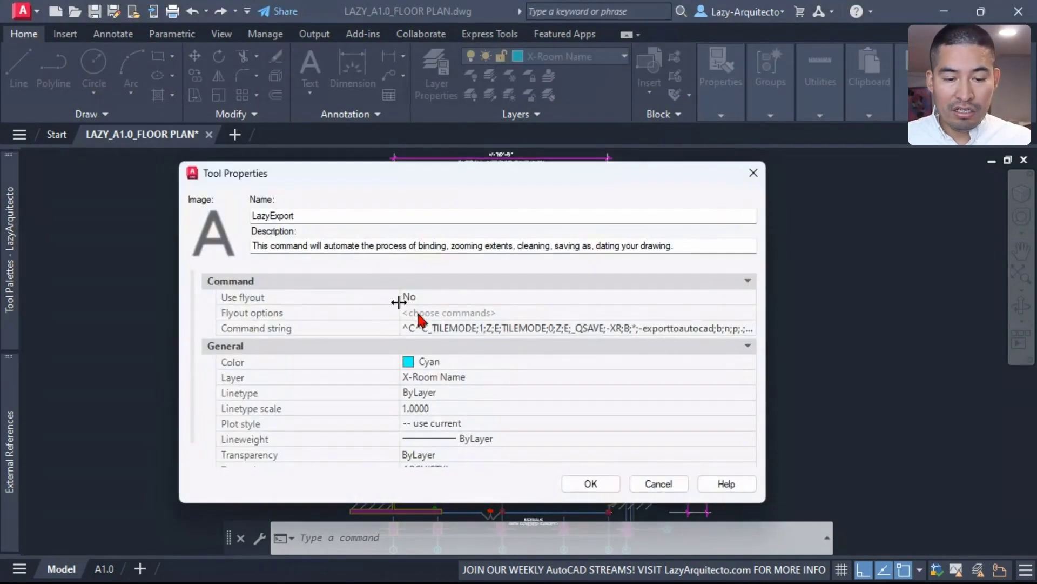
pyautogui.click(740, 328)
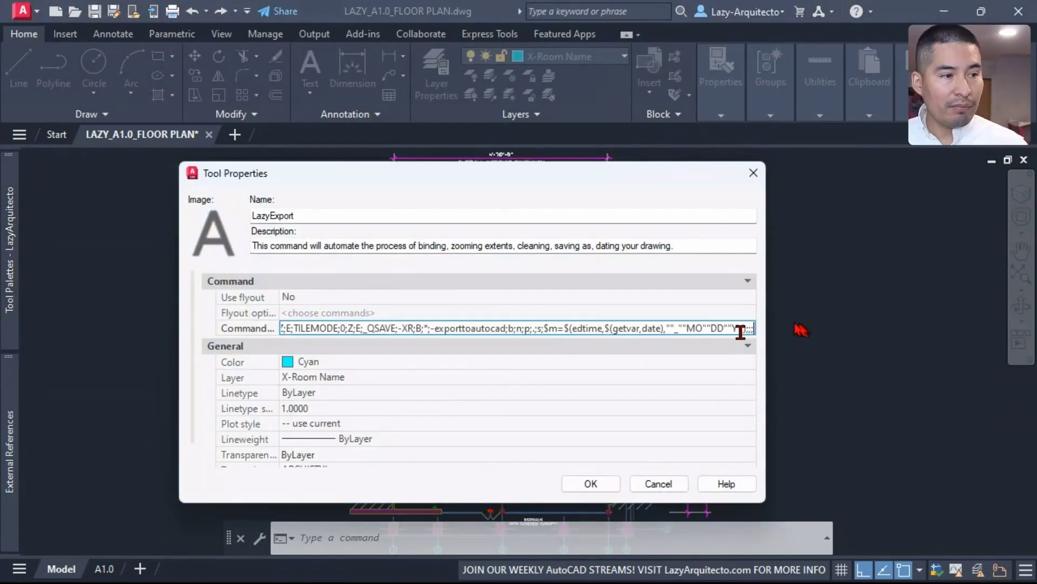
pyautogui.hotkey('ctrl', 'a')
pyautogui.press('BackSpace')
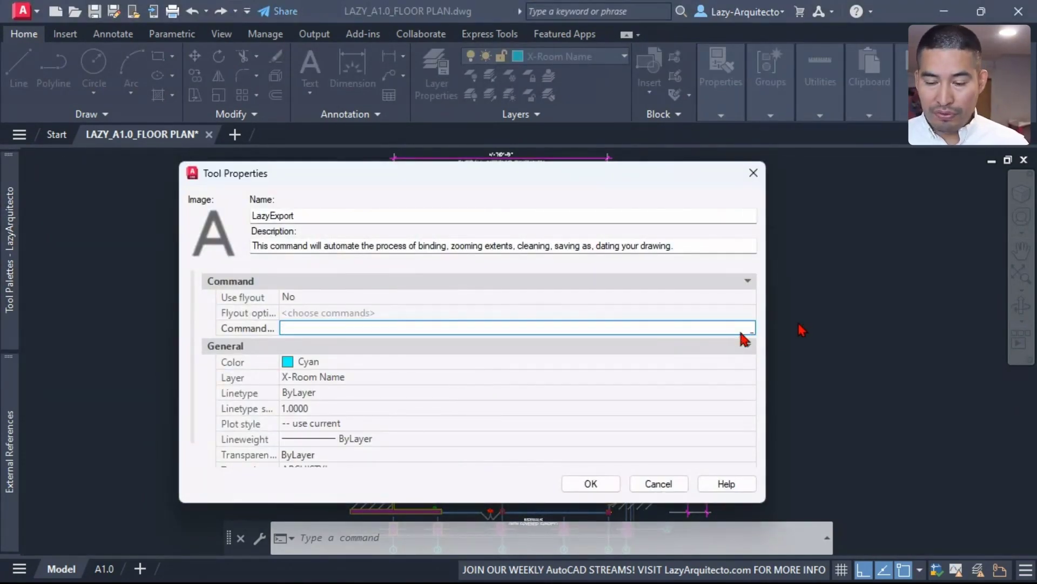
# Paste the new macro into the command string and add a trailing ; after _undo;2
pyautogui.write('n')
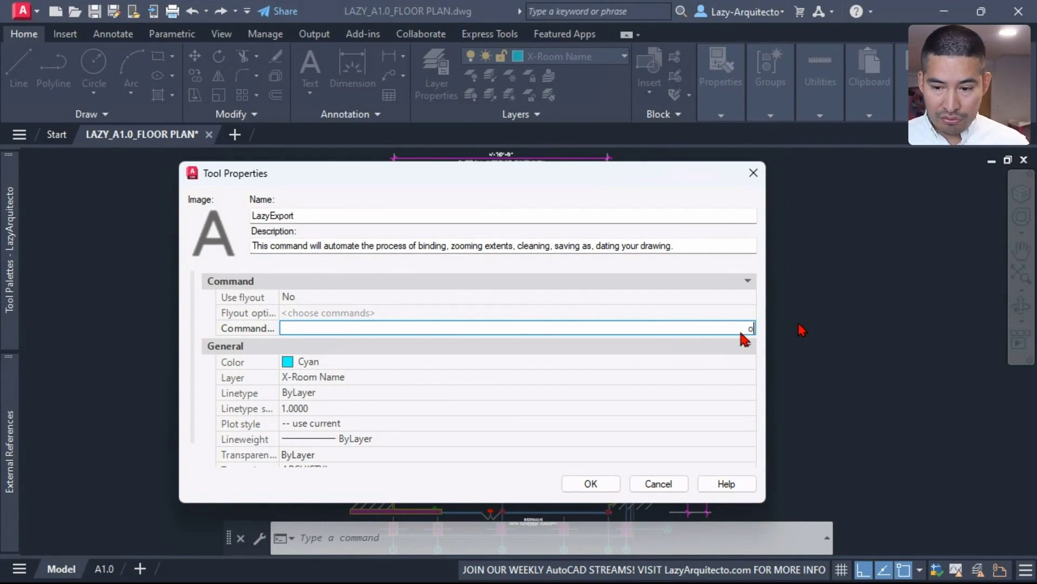
pyautogui.hotkey('ctrl', 'v')
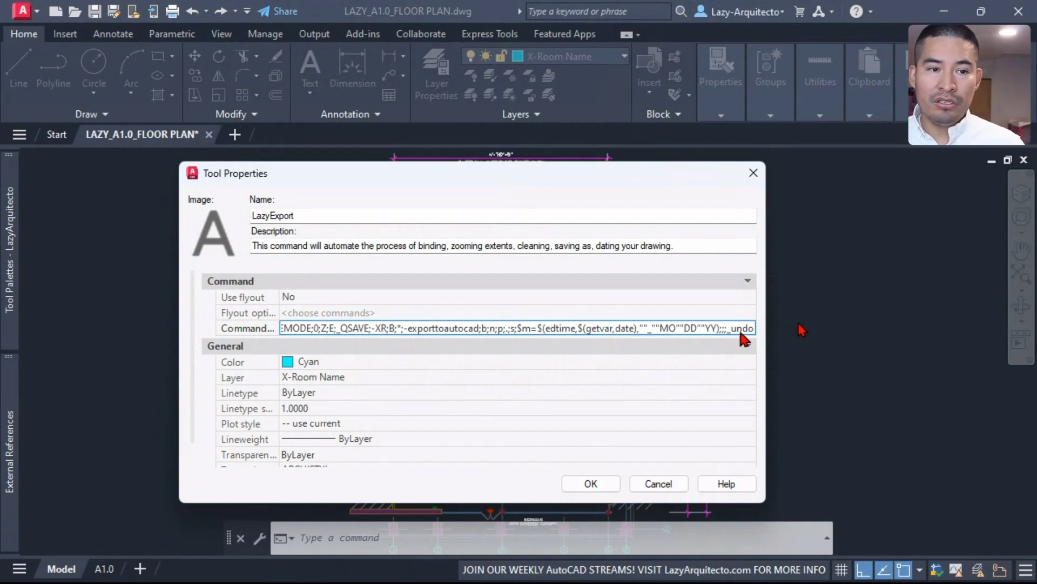
pyautogui.hotkey('ctrl', 'a')
pyautogui.press('Delete')
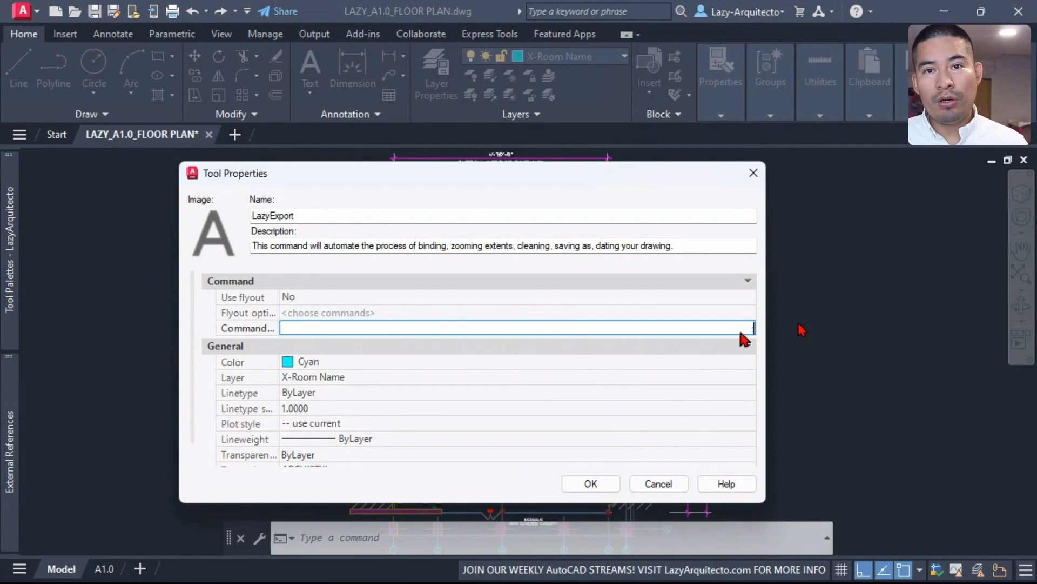
pyautogui.hotkey('ctrl', 'v')
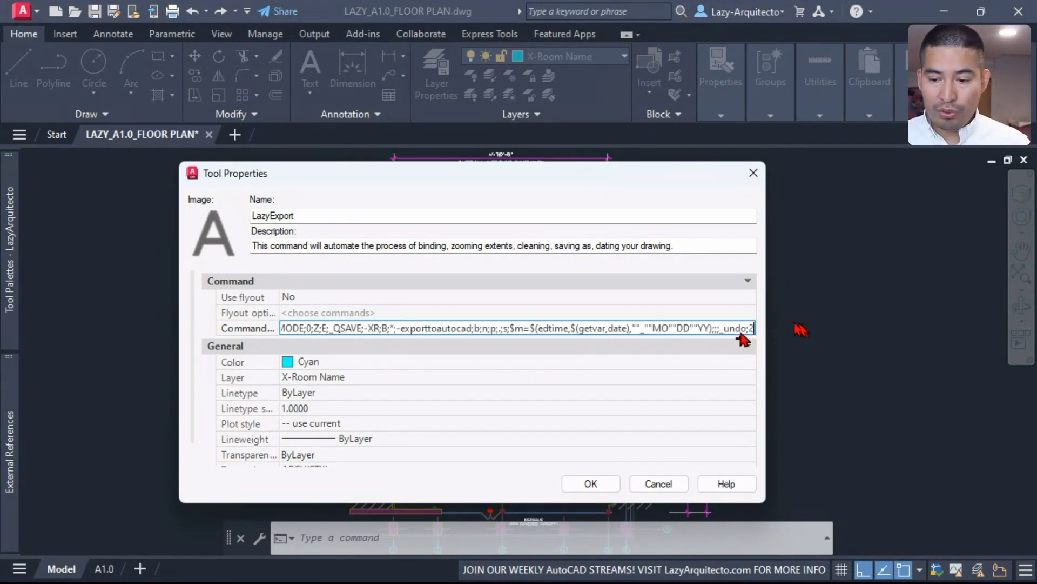
pyautogui.hotkey('ctrl', 'a')
pyautogui.press('Delete')
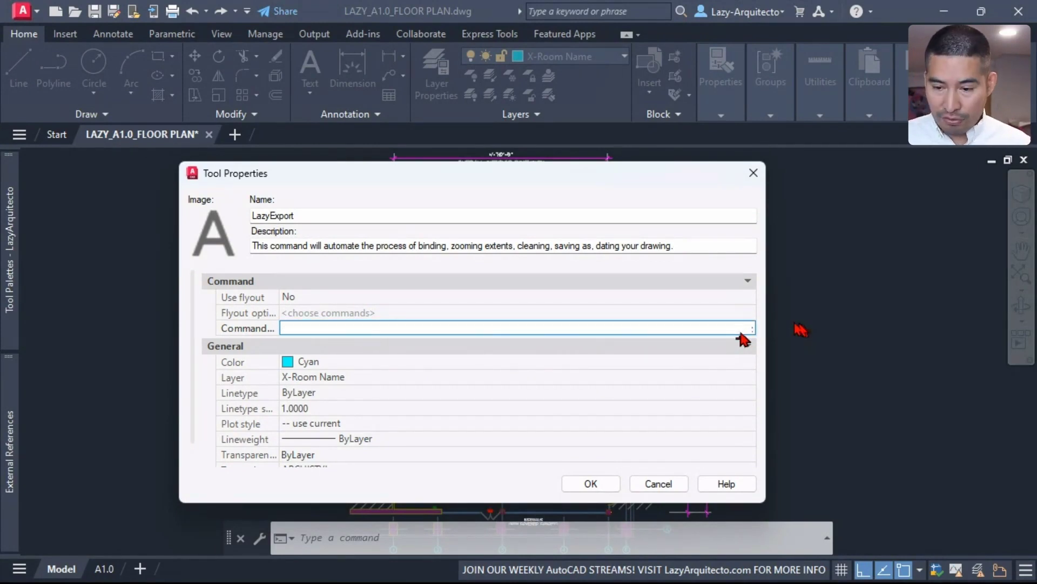
pyautogui.hotkey('ctrl', 'v')
pyautogui.write(';')
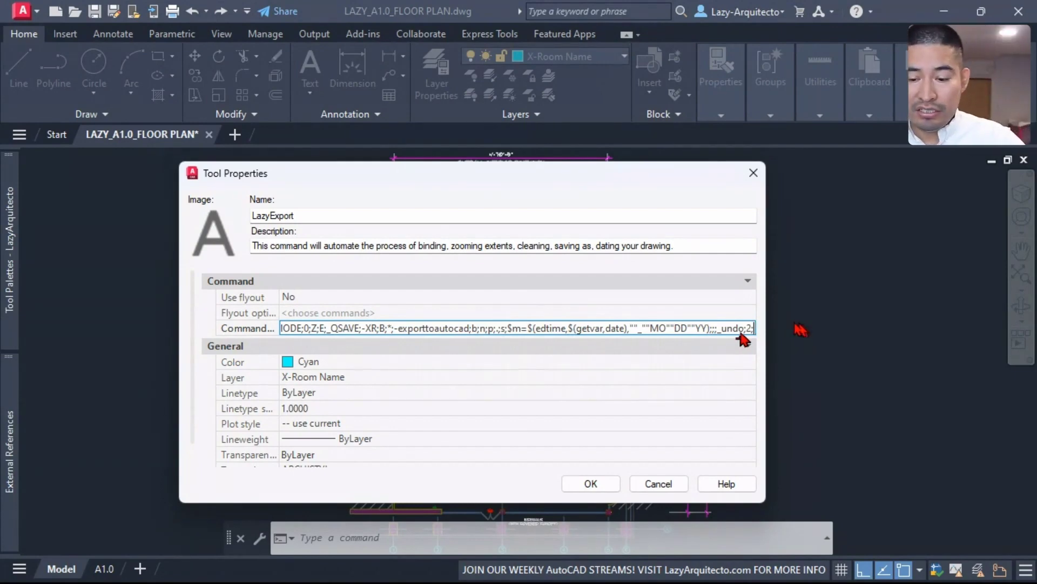
# Confirm the LazyExport properties, run it on the floor plan, and bring the XREF folder into view
pyautogui.click(592, 483)
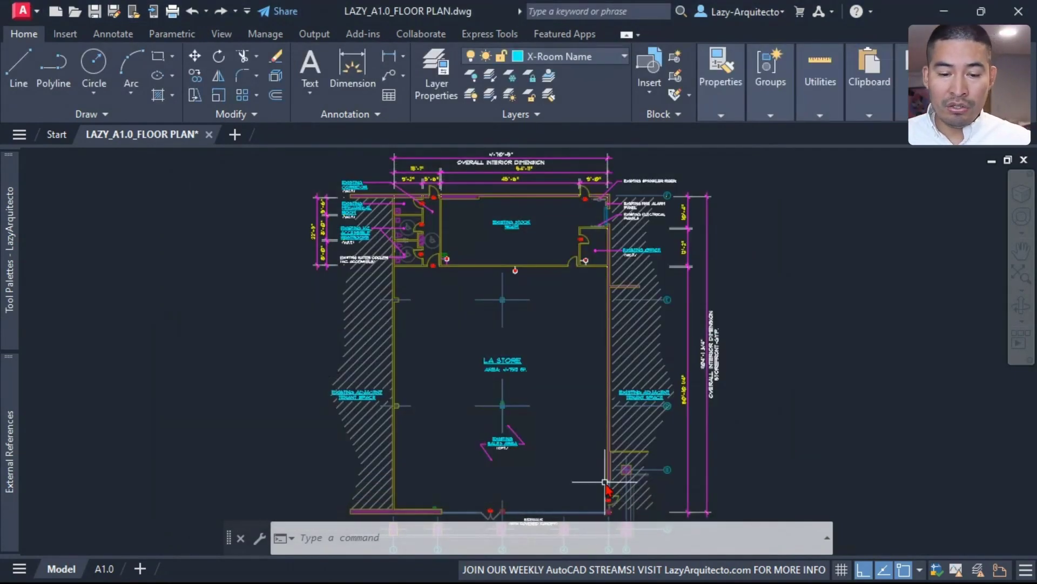
pyautogui.moveTo(11, 270)
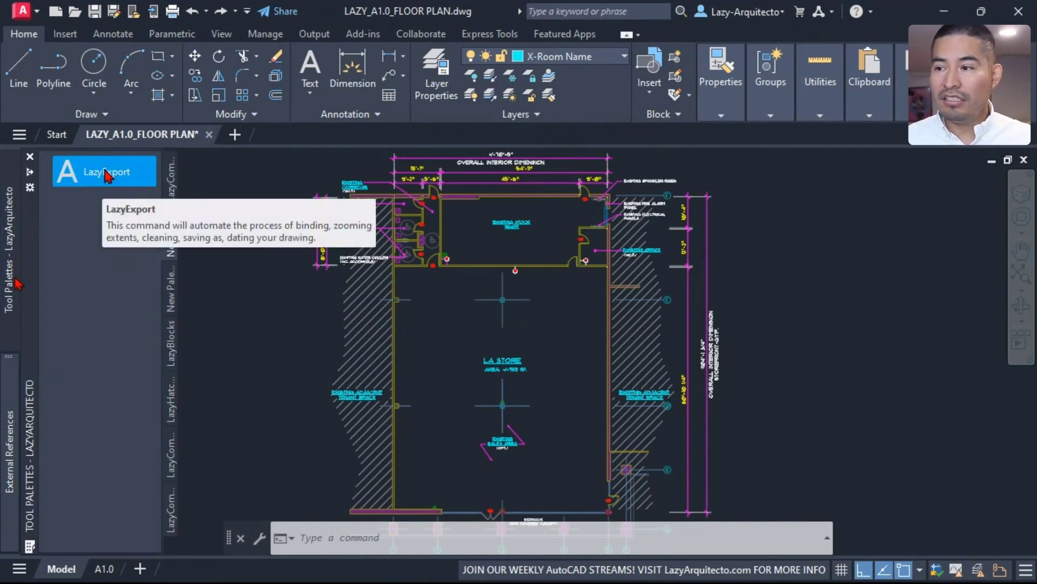
pyautogui.click(107, 174)
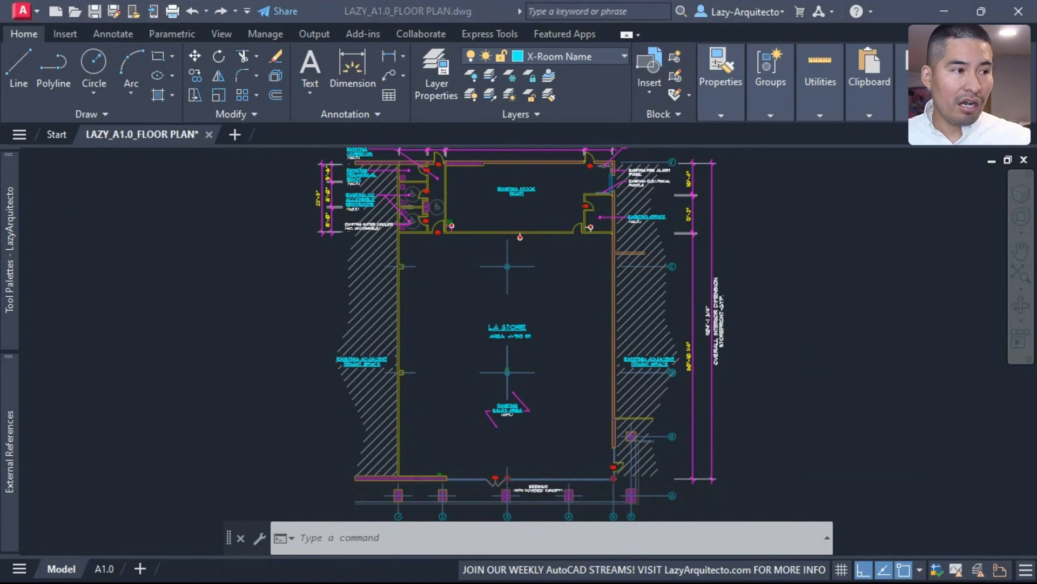
pyautogui.moveTo(0, 66); pyautogui.dragTo(604, 63)
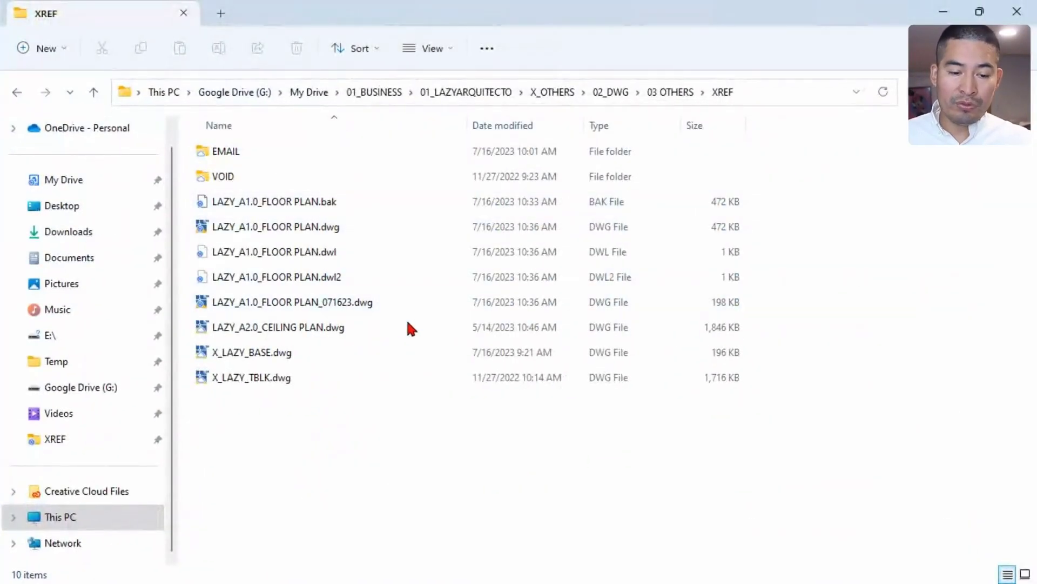
# Check LAZY_A1.0_FLOOR PLAN_071623.dwg (198 KB) in XREF, then shrink Explorer back to AutoCAD
pyautogui.click(349, 305)
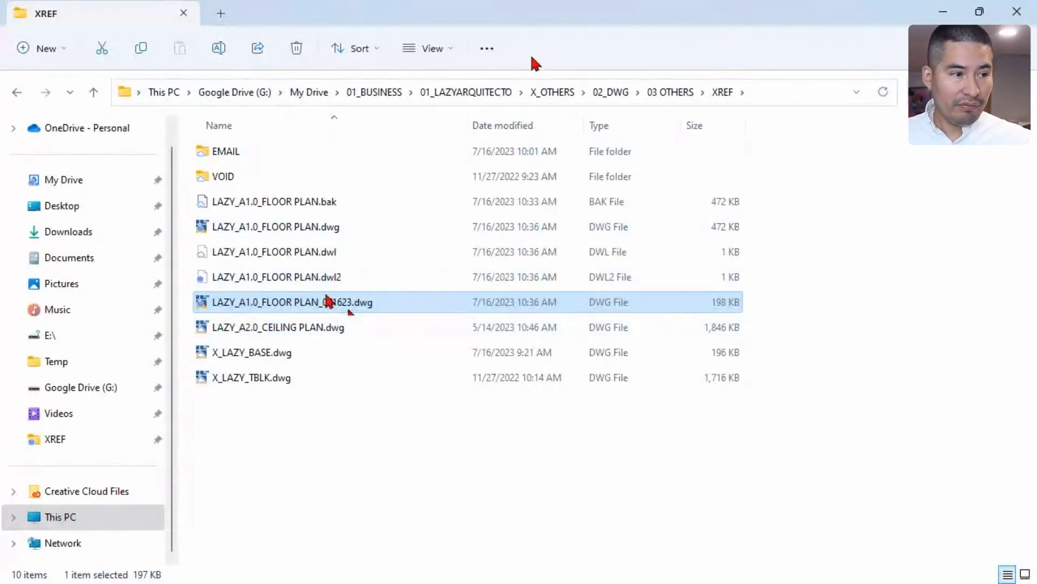
pyautogui.doubleClick(463, 17)
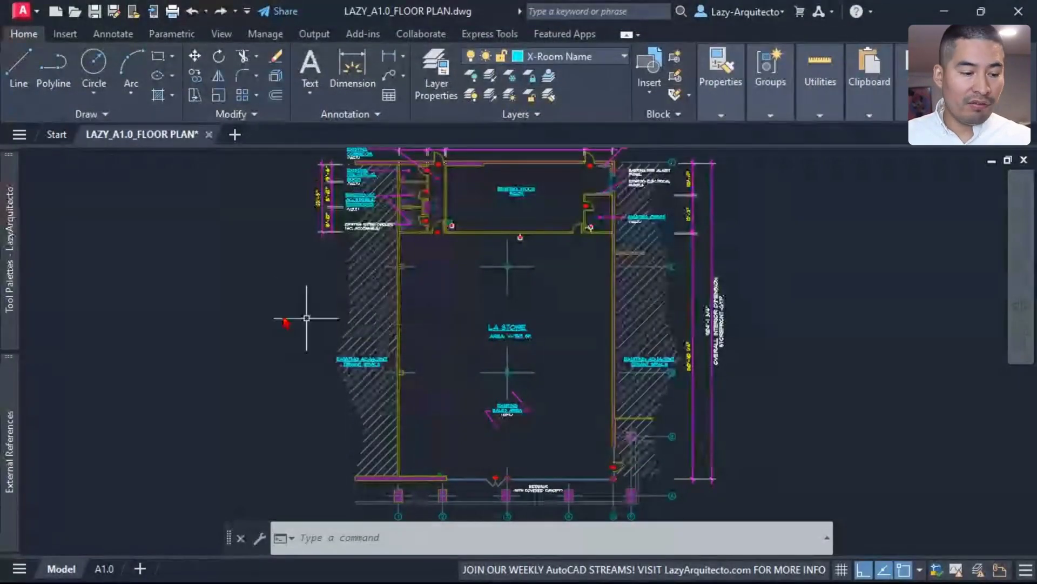
pyautogui.moveTo(19, 395)
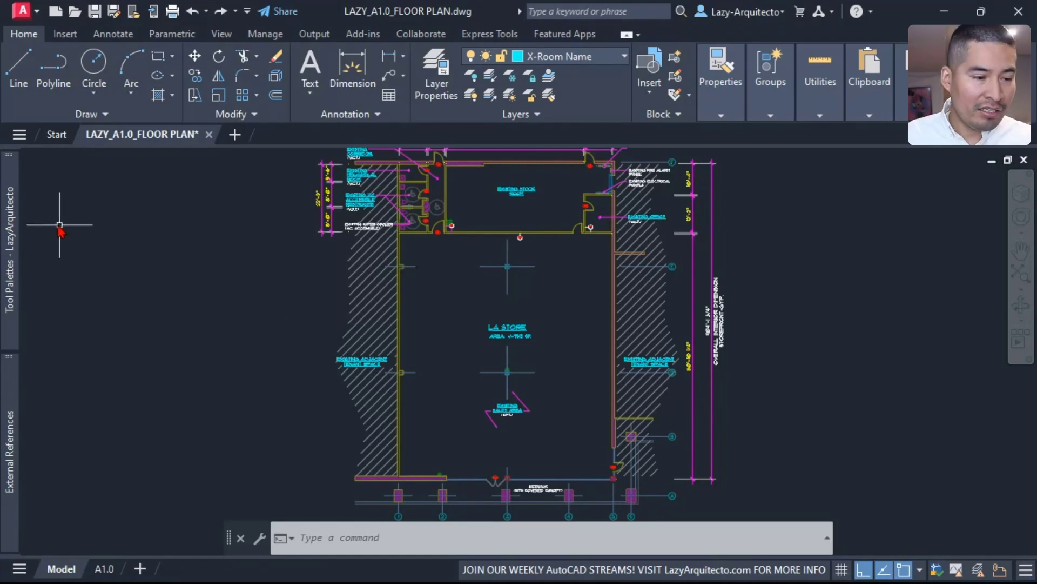
pyautogui.moveTo(11, 205)
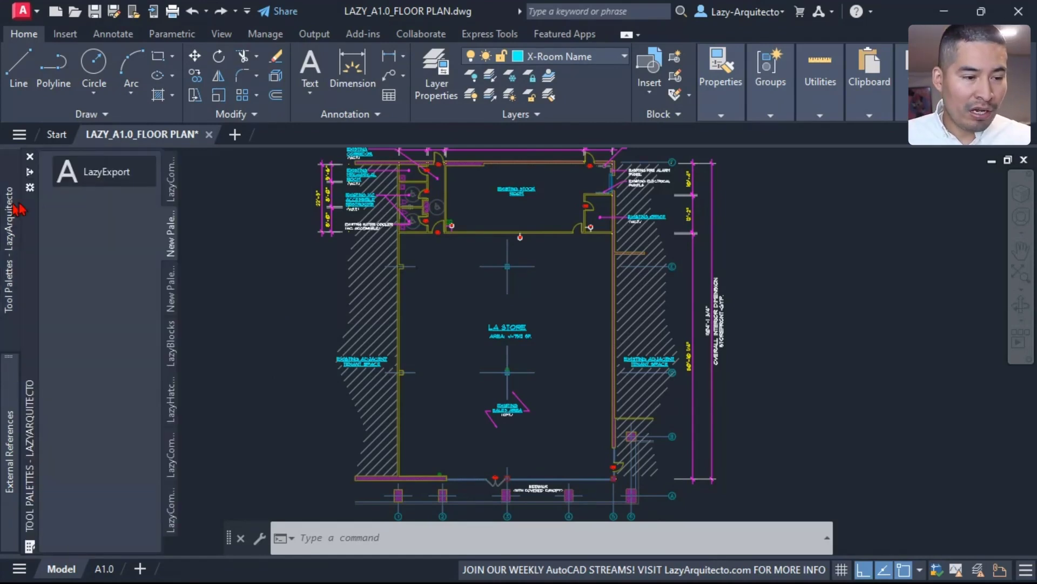
# Insert the (alert (strcat …)) expression after ^C^C in LazyExport's command macro
pyautogui.rightClick(112, 172)
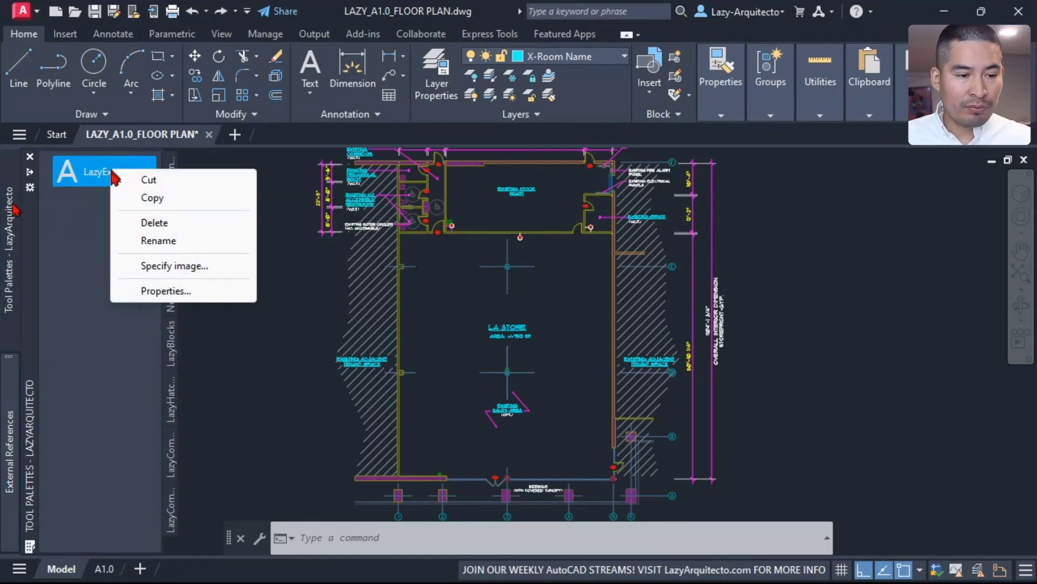
pyautogui.click(147, 292)
pyautogui.click(412, 328)
pyautogui.click(414, 327)
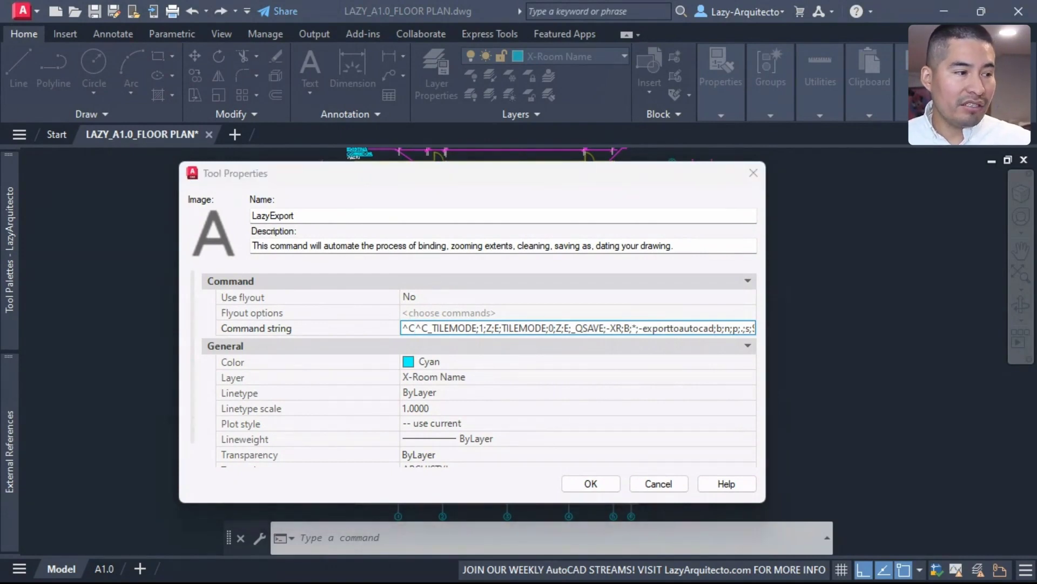
pyautogui.hotkey('alt', 'Tab')
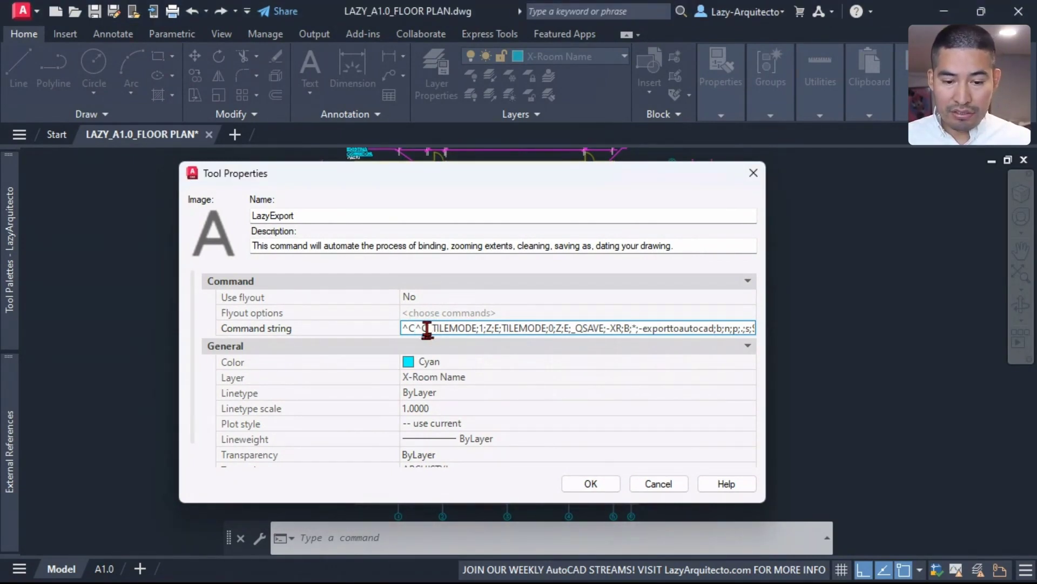
pyautogui.click(427, 327)
pyautogui.hotkey('ctrl', 'v')
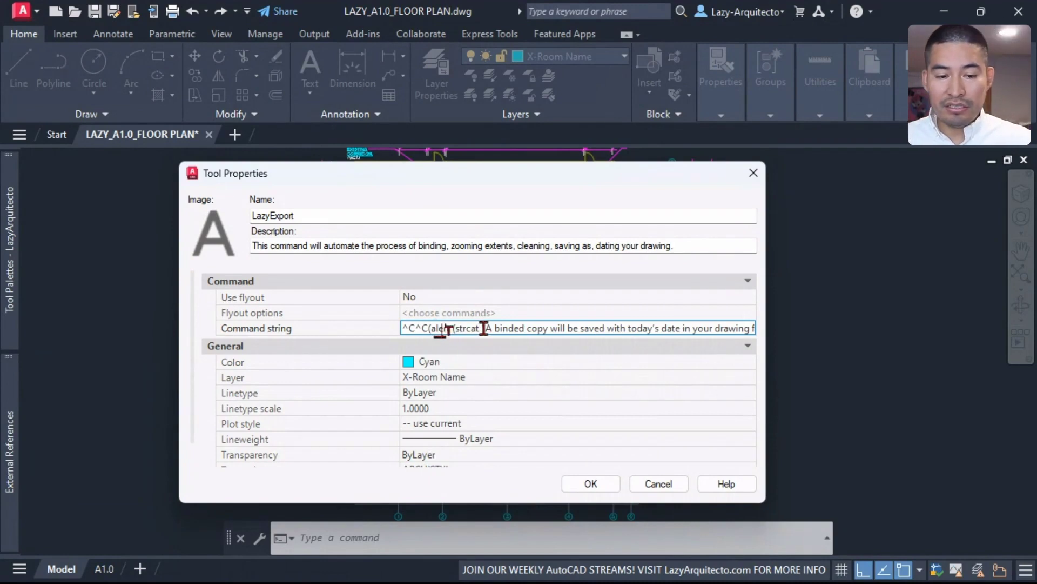
pyautogui.click(655, 329)
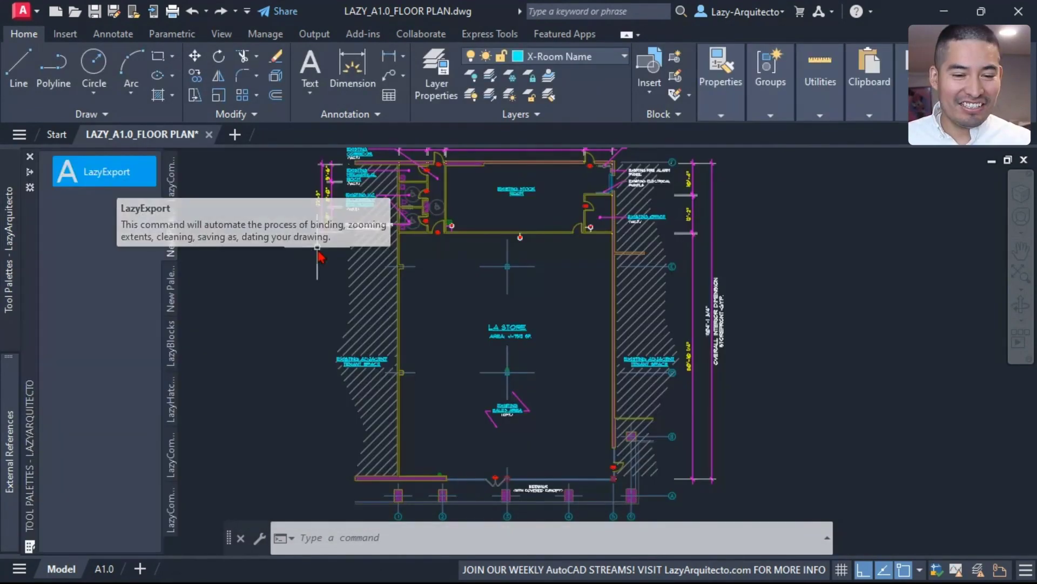
# Save the tool properties, run LazyExport, and acknowledge its dated-copy alert
pyautogui.click(108, 181)
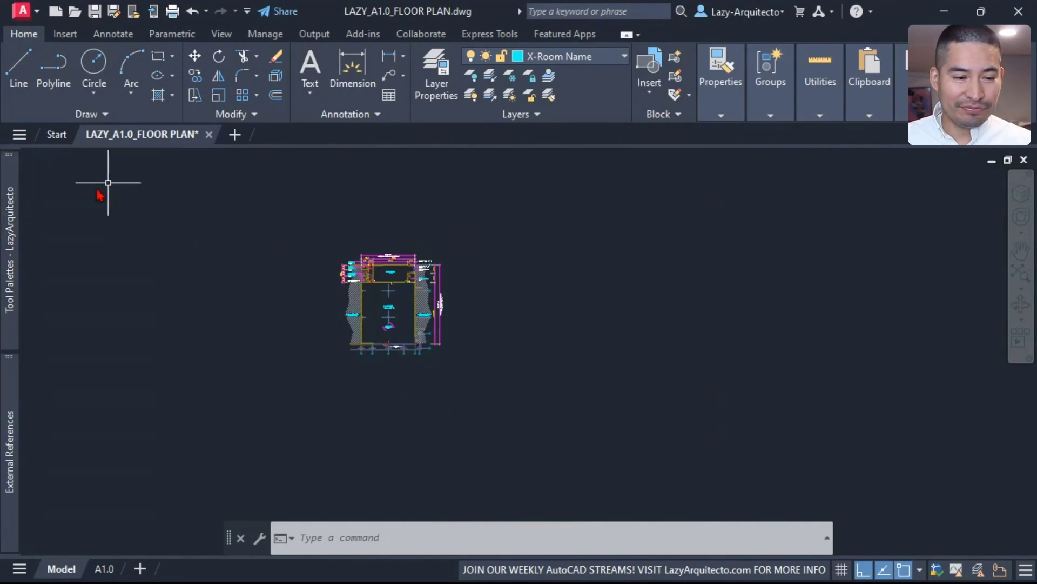
pyautogui.moveTo(10, 187)
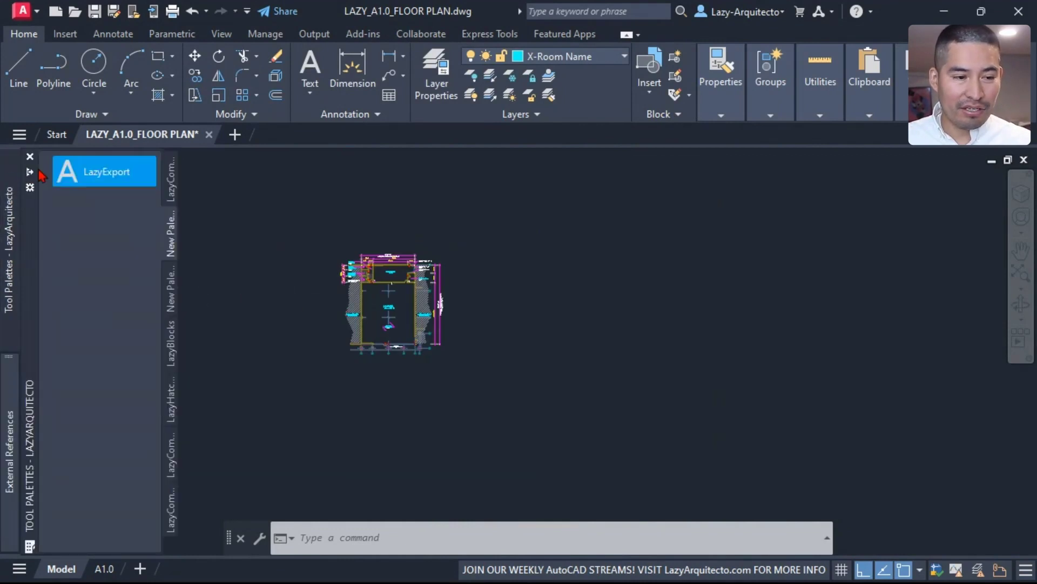
pyautogui.click(72, 178)
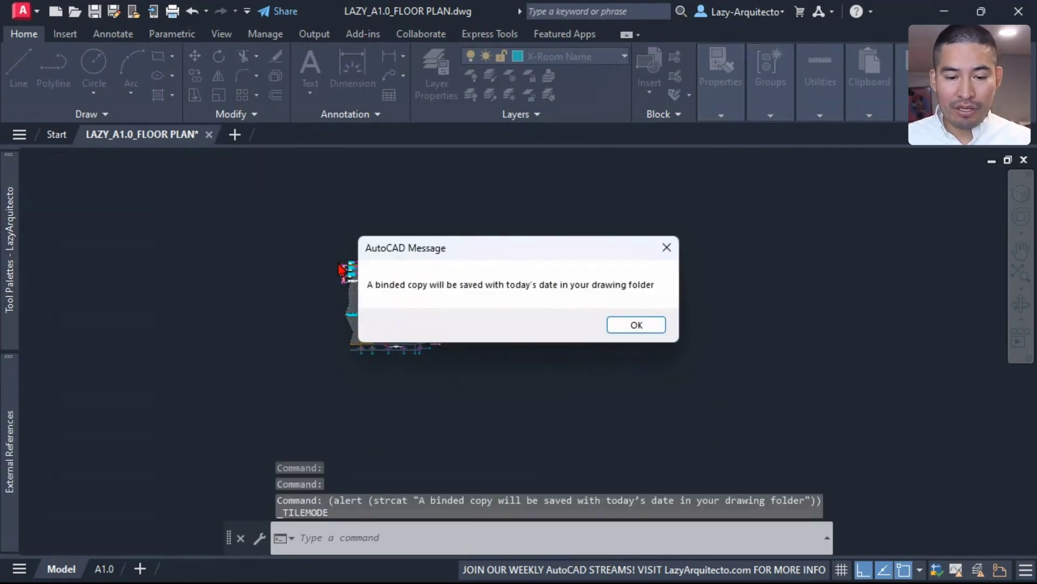
pyautogui.click(633, 325)
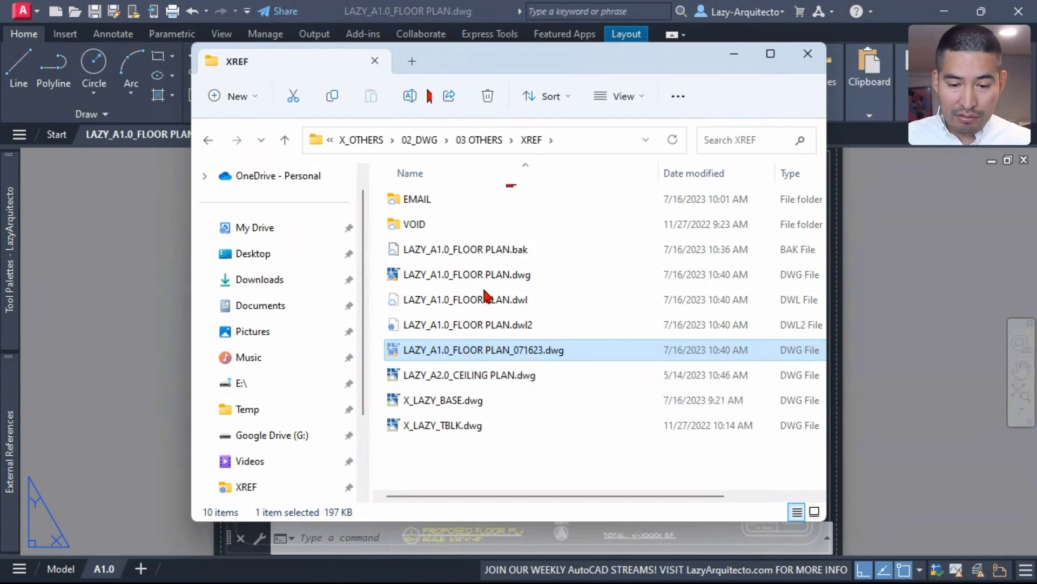
# Paste the dated drawing into EMAIL > 071623_BKG_MEP and open it in AutoCAD
pyautogui.doubleClick(428, 202)
pyautogui.doubleClick(435, 204)
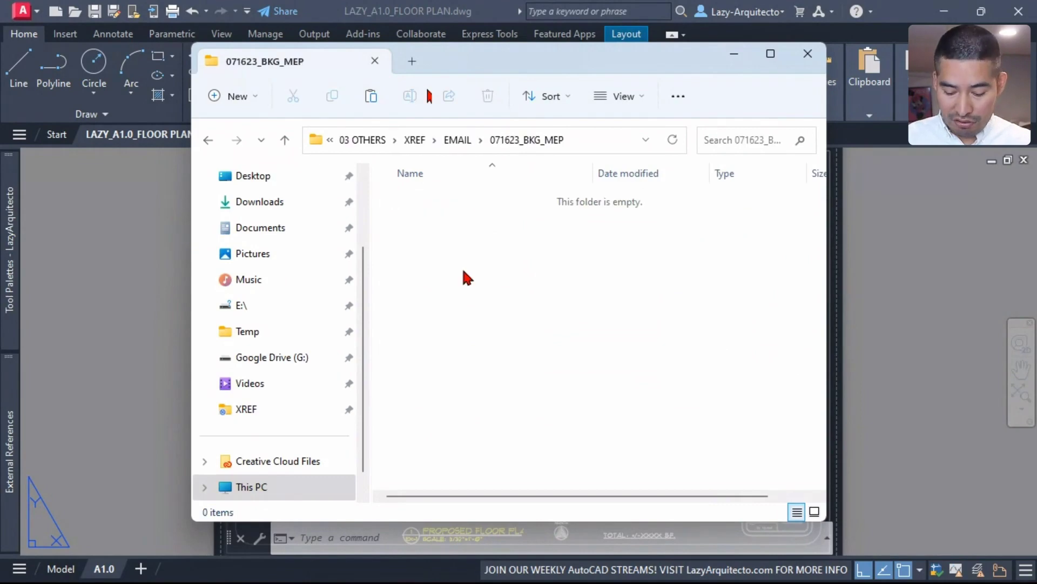
pyautogui.hotkey('ctrl', 'v')
pyautogui.press('Return')
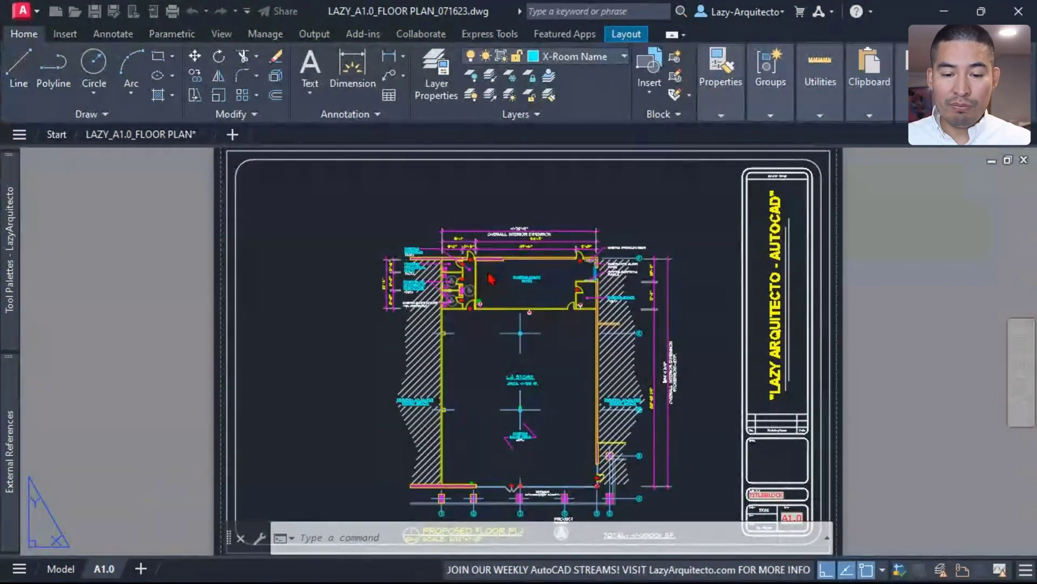